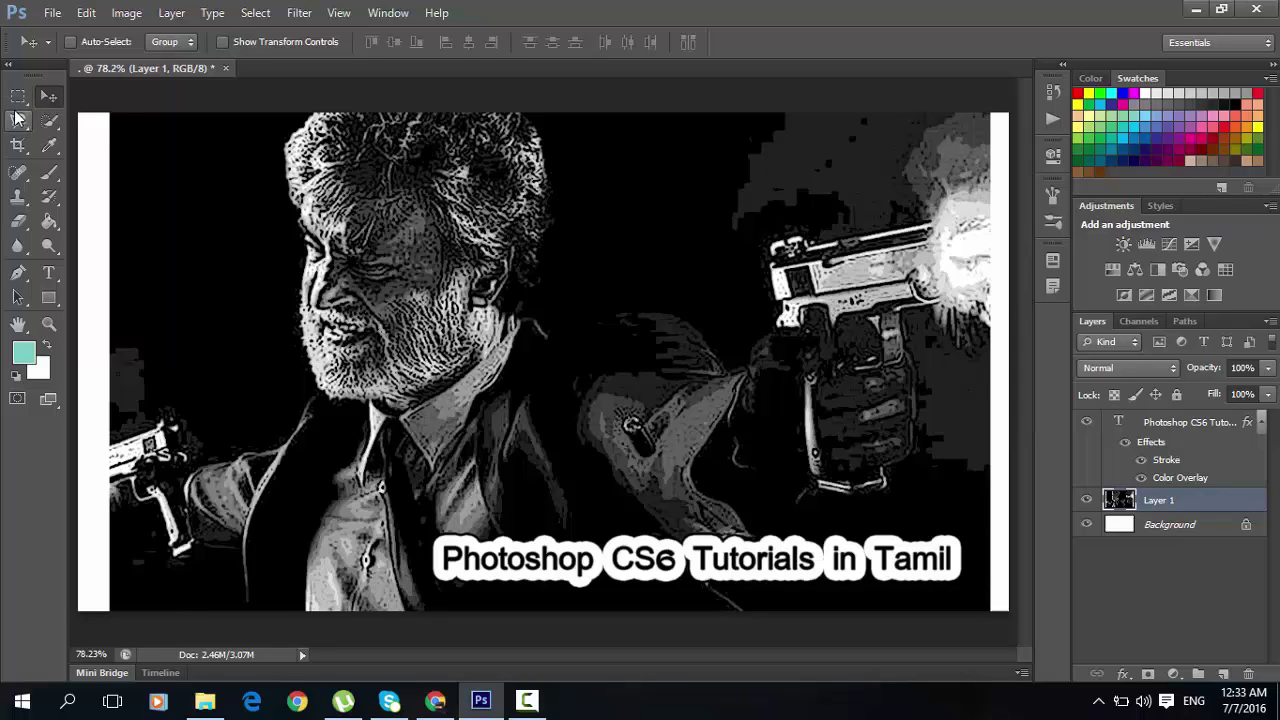
- Select a rectangle at the image's upper left, clear it to white, then undo
click(16, 98)
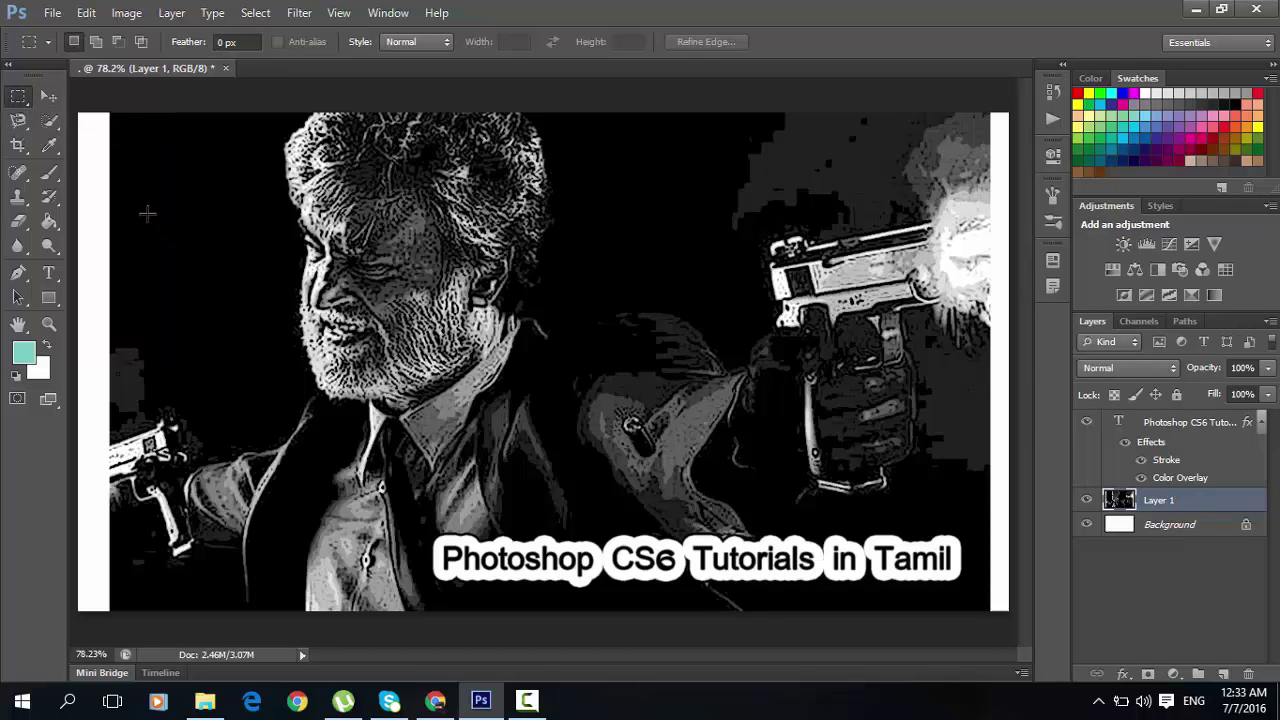
drag(143, 185, 266, 304)
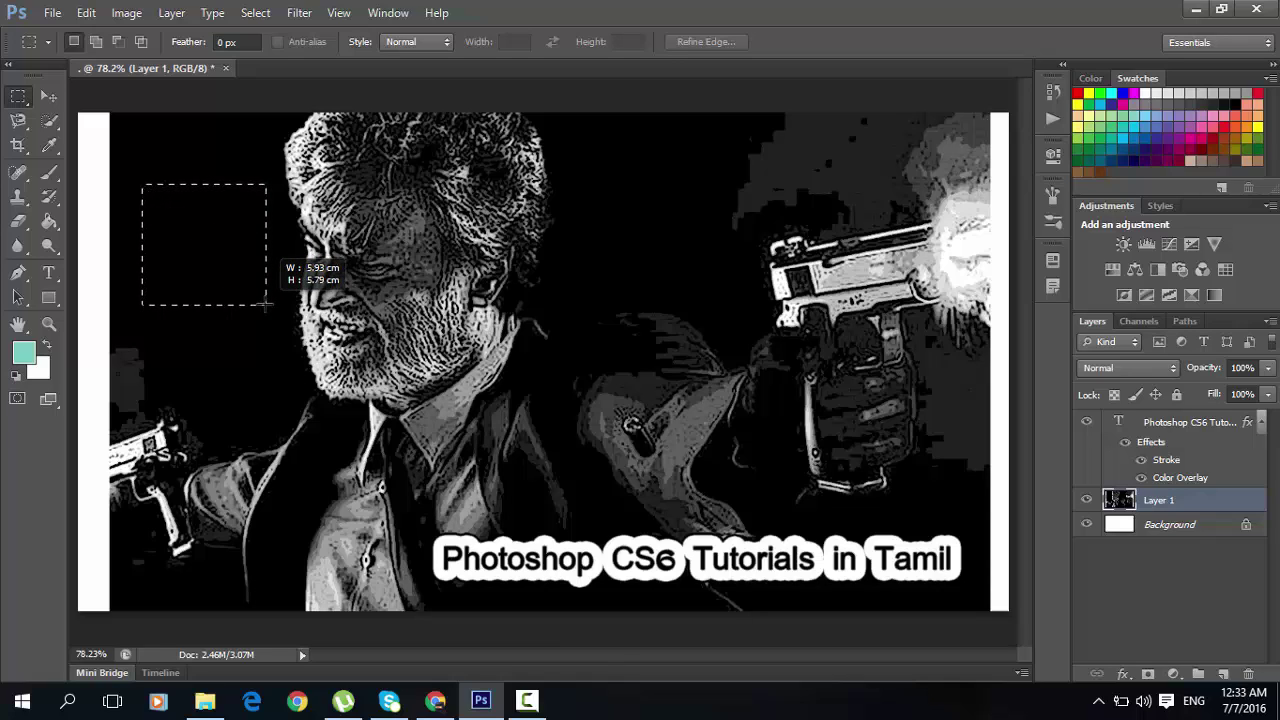
drag(266, 304, 266, 304)
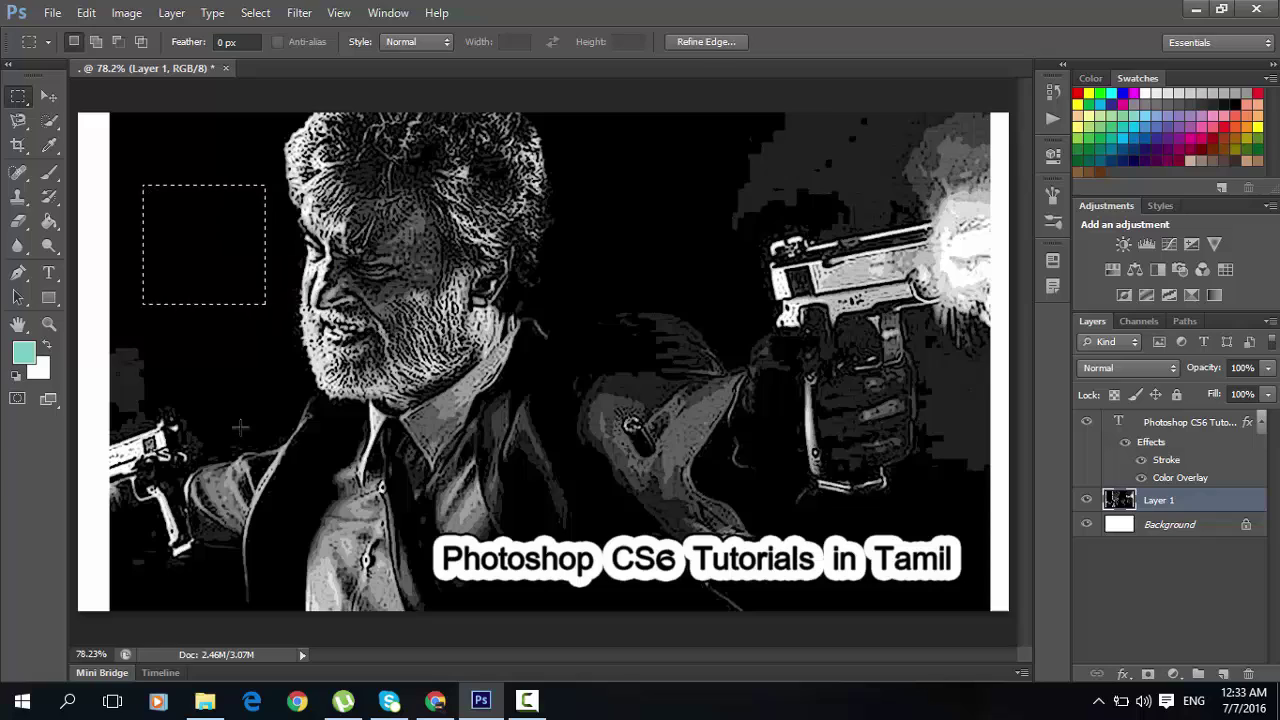
key(Delete)
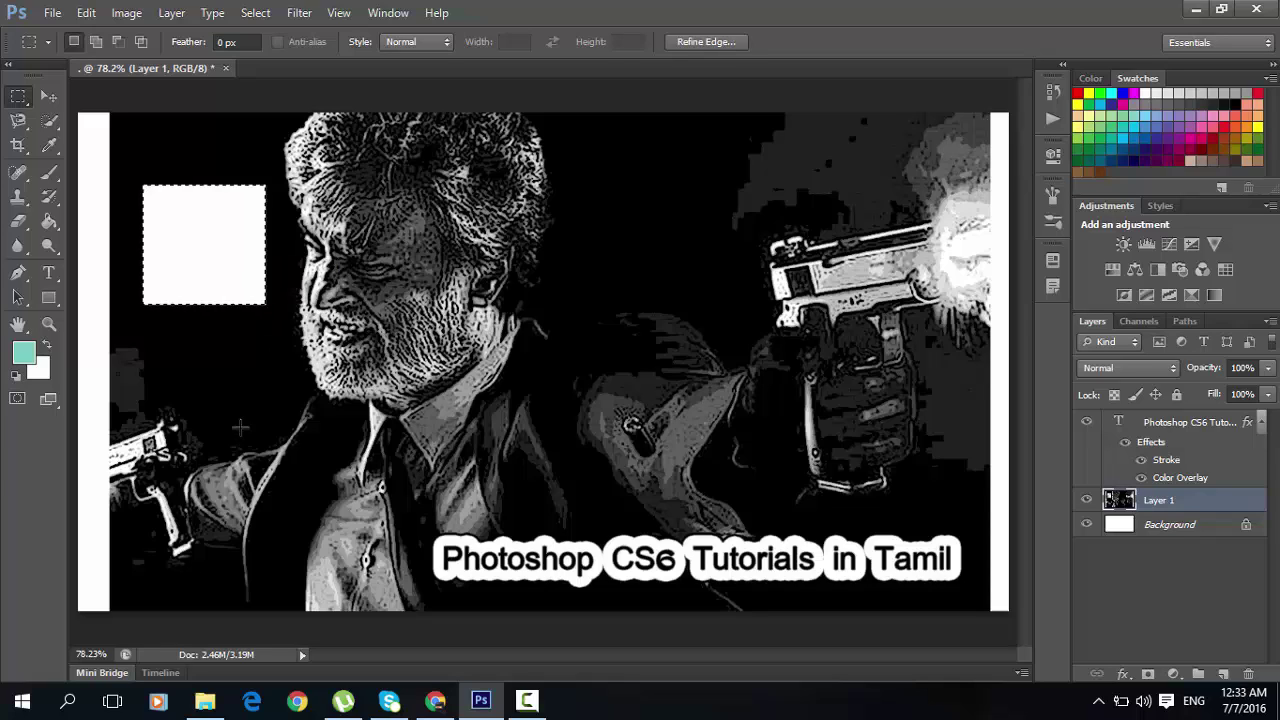
key(ctrl+z)
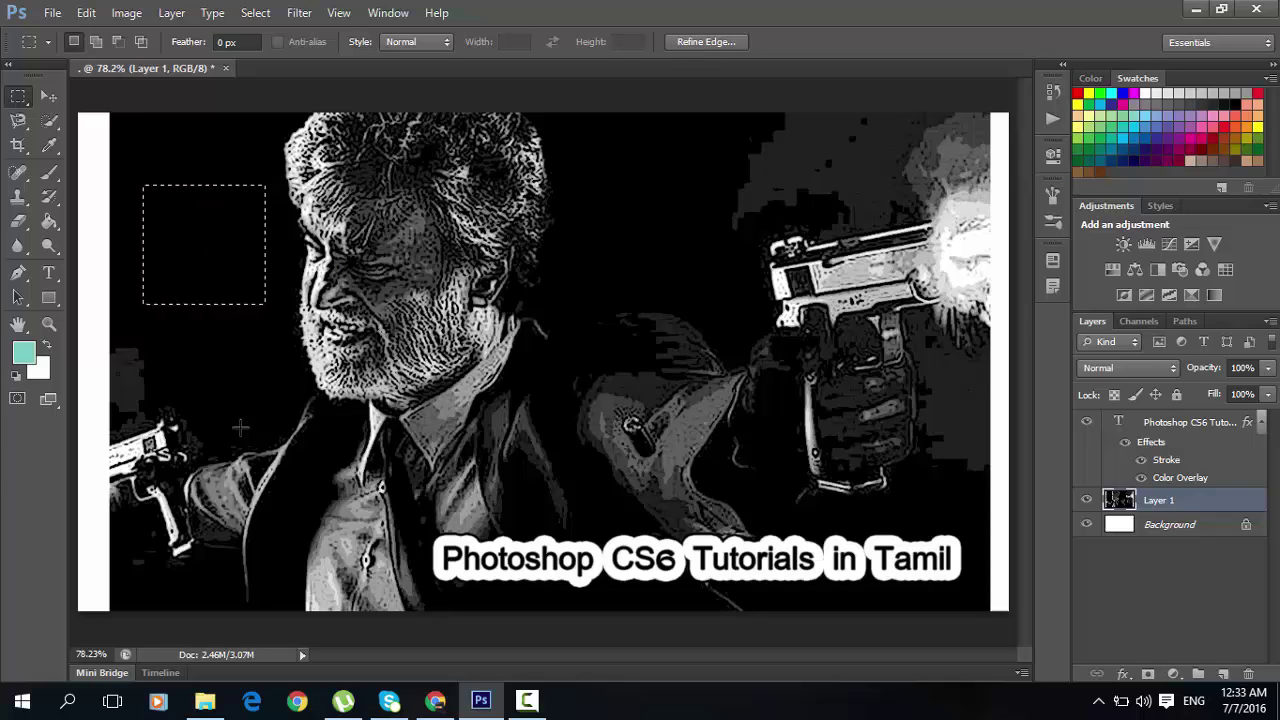
- Fill the selected square with teal using the Paint Bucket, undo it, and deselect
click(50, 222)
drag(52, 222, 101, 230)
click(121, 235)
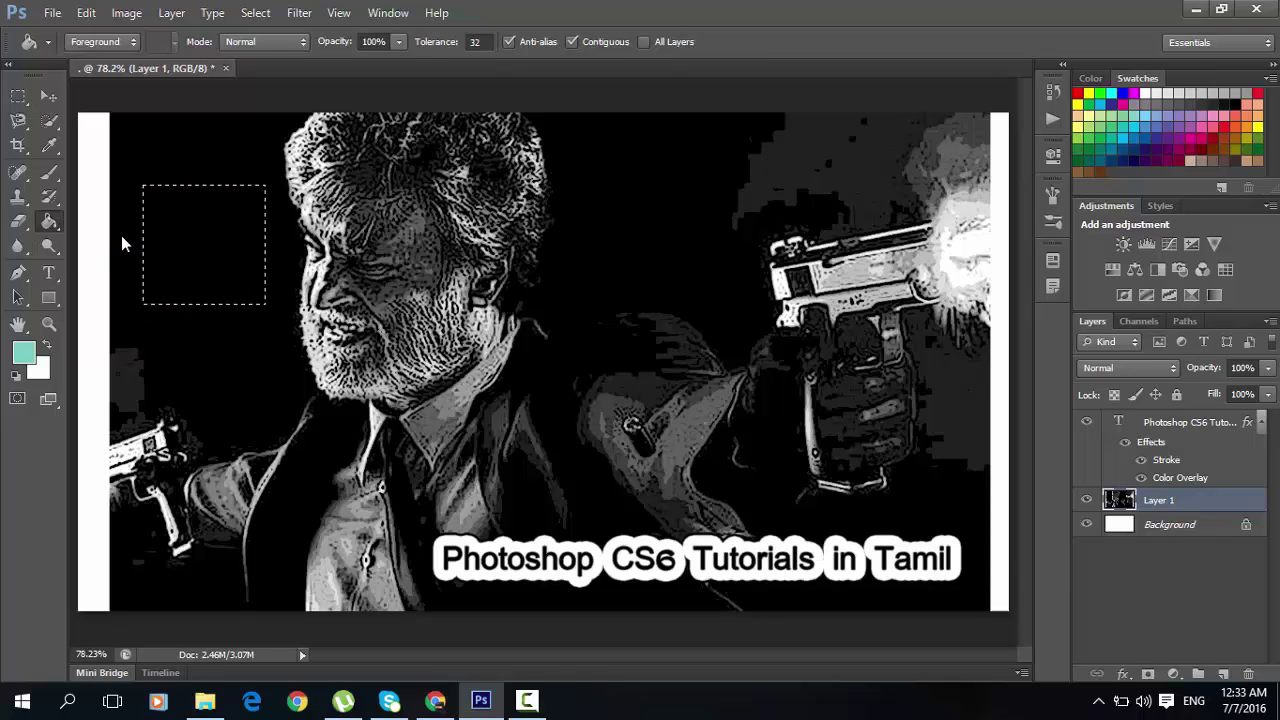
click(205, 232)
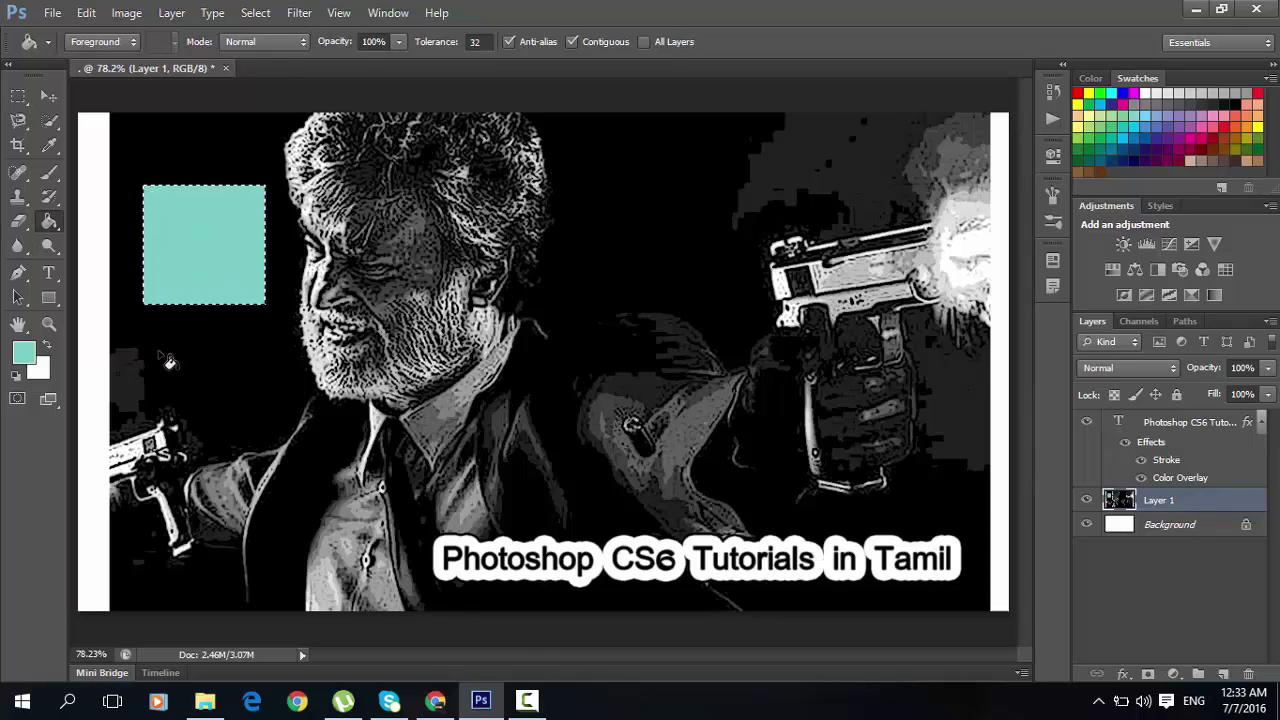
key(ctrl+z)
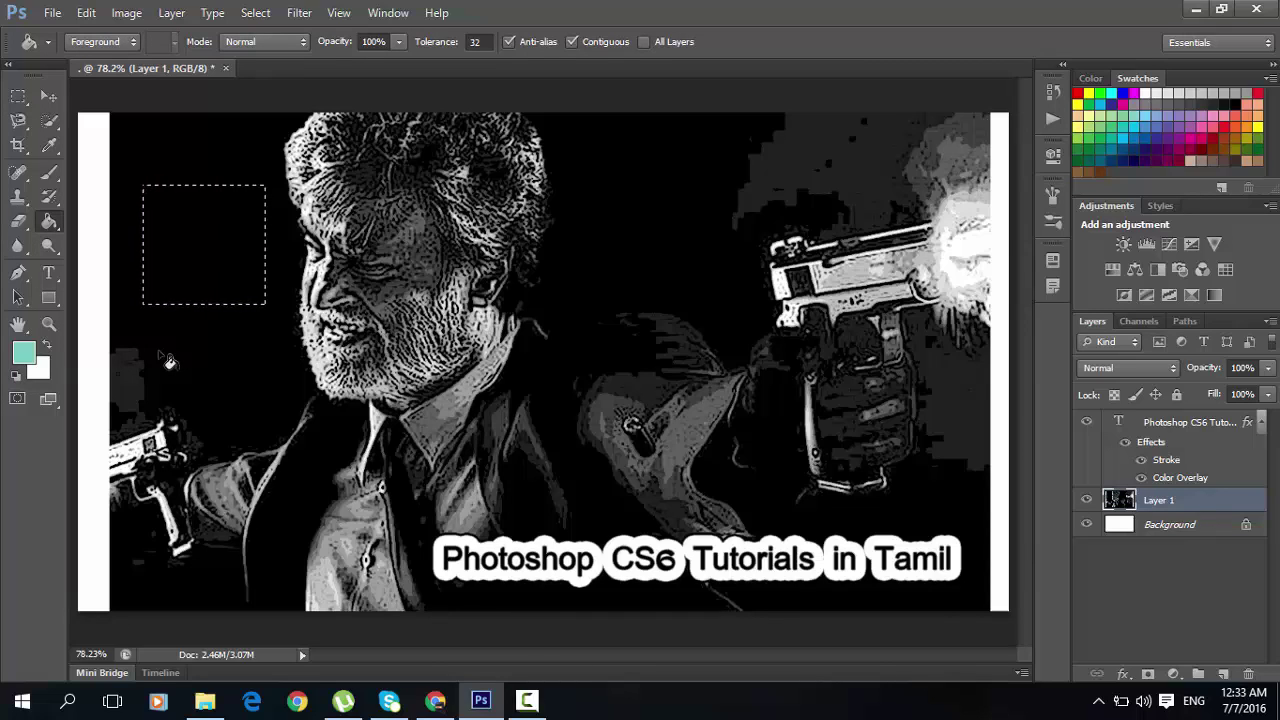
click(255, 13)
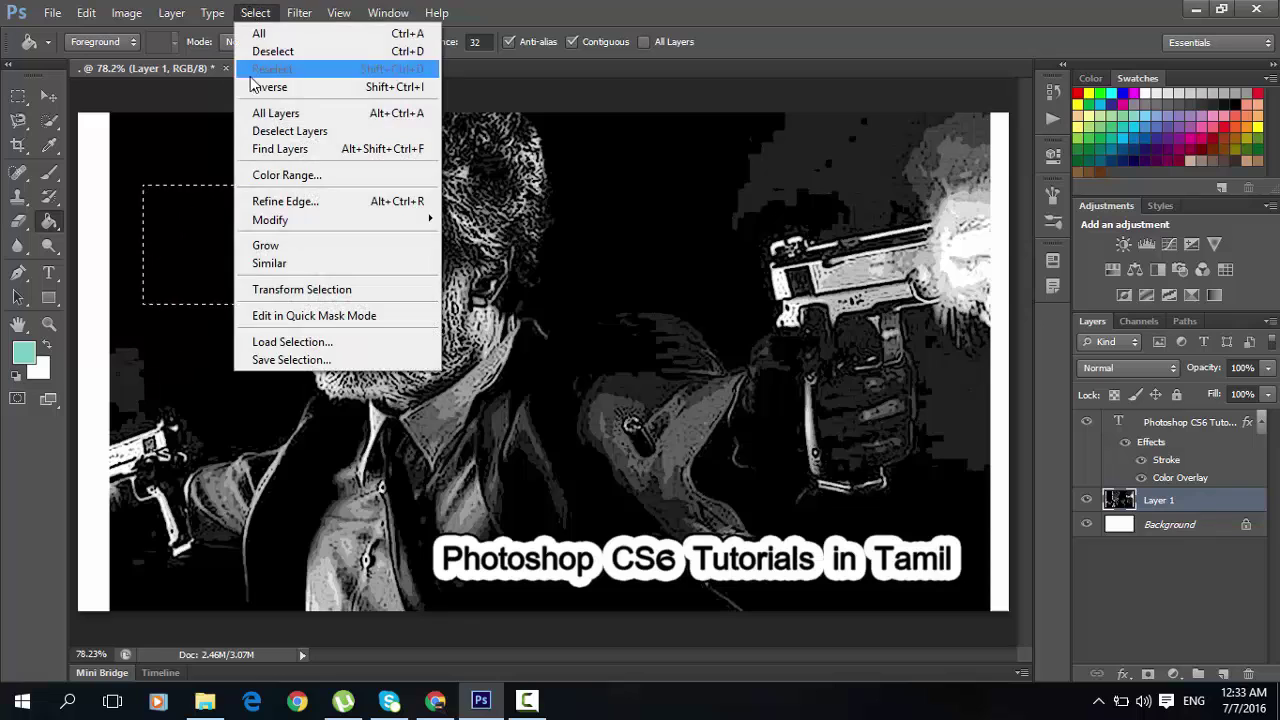
click(274, 50)
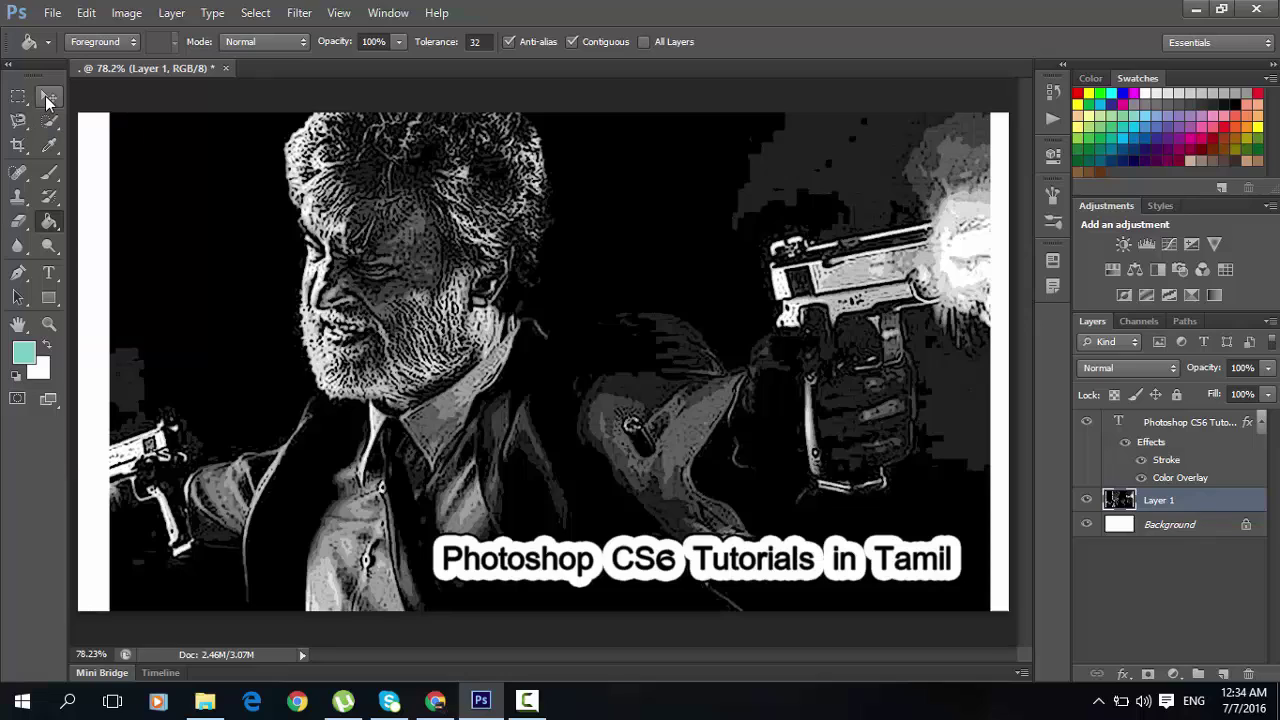
- With the Move tool, shift the portrait slightly left and drag the caption lower-left
click(45, 96)
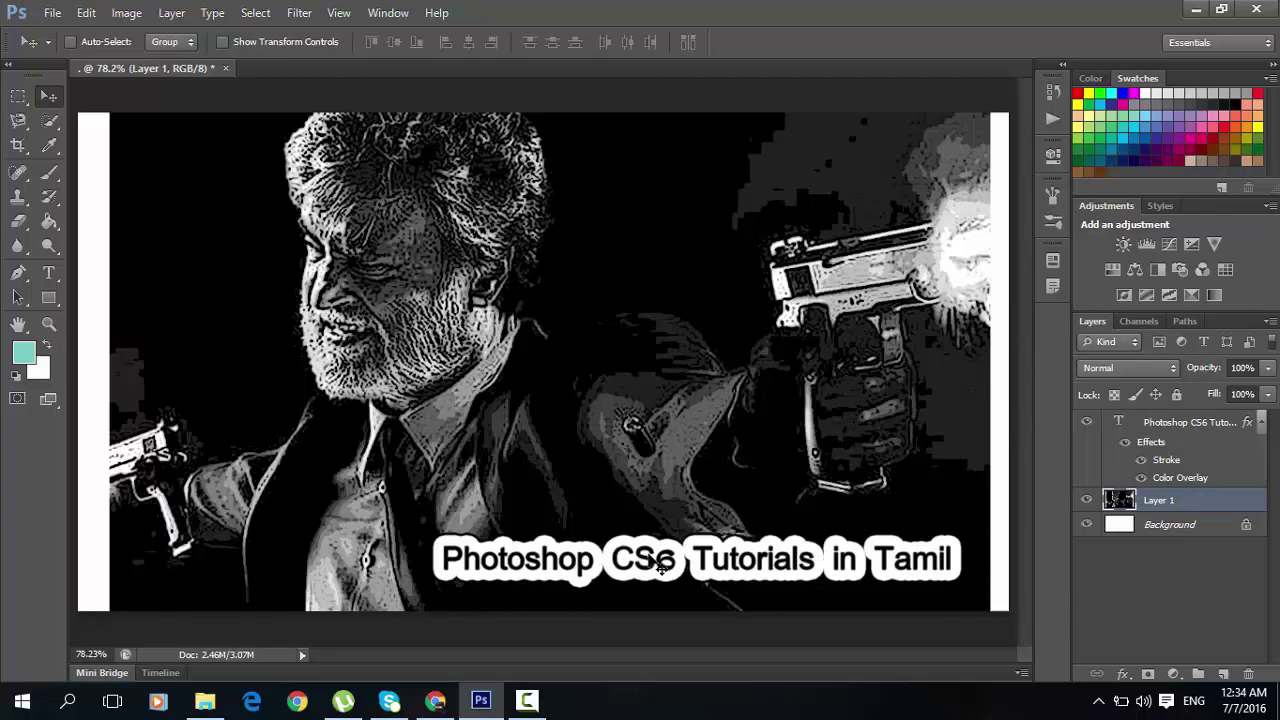
drag(661, 566, 630, 565)
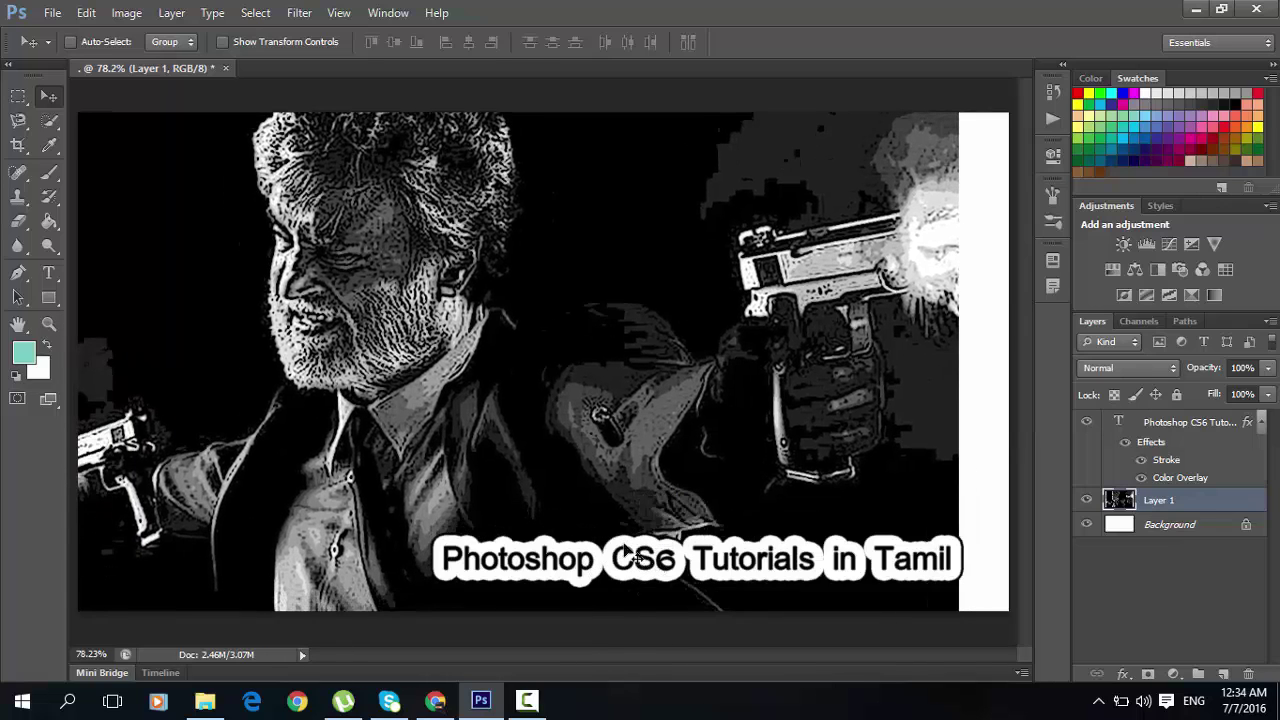
right_click(640, 562)
click(651, 566)
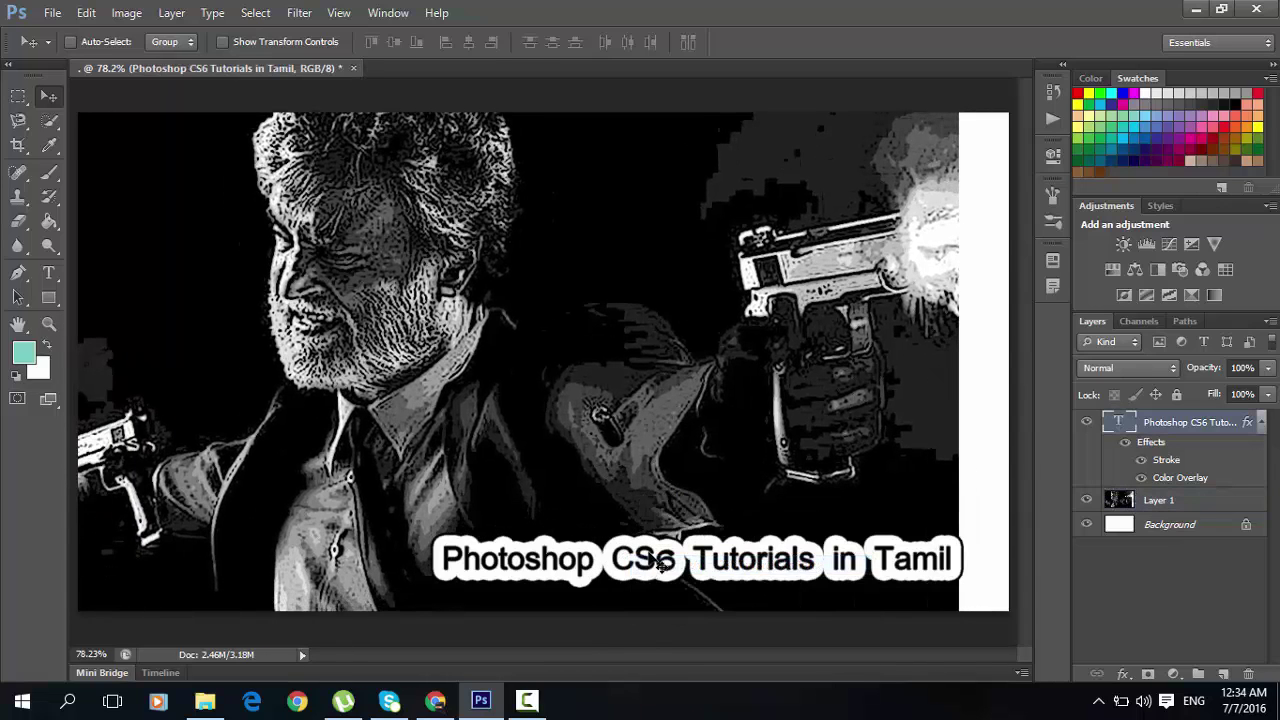
drag(651, 568, 558, 582)
- Make Layer 1 active and nudge the portrait right and down, then slightly left
right_click(598, 450)
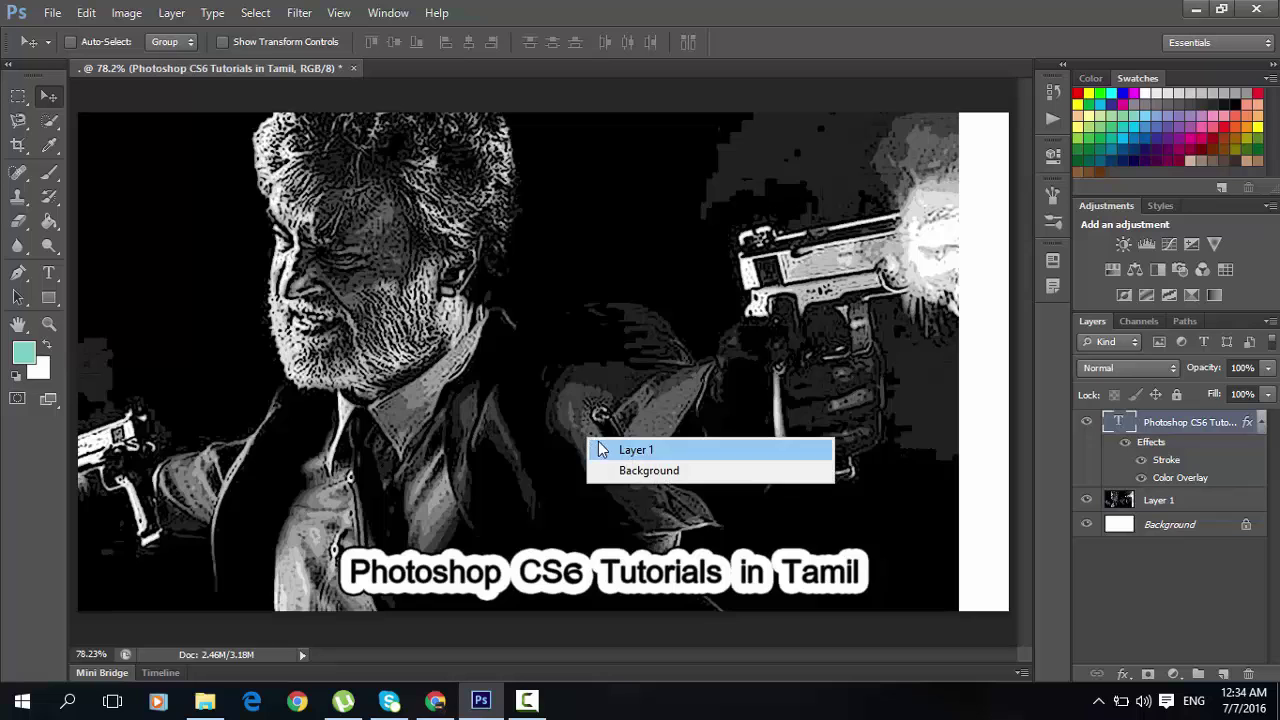
click(615, 452)
drag(497, 415, 527, 425)
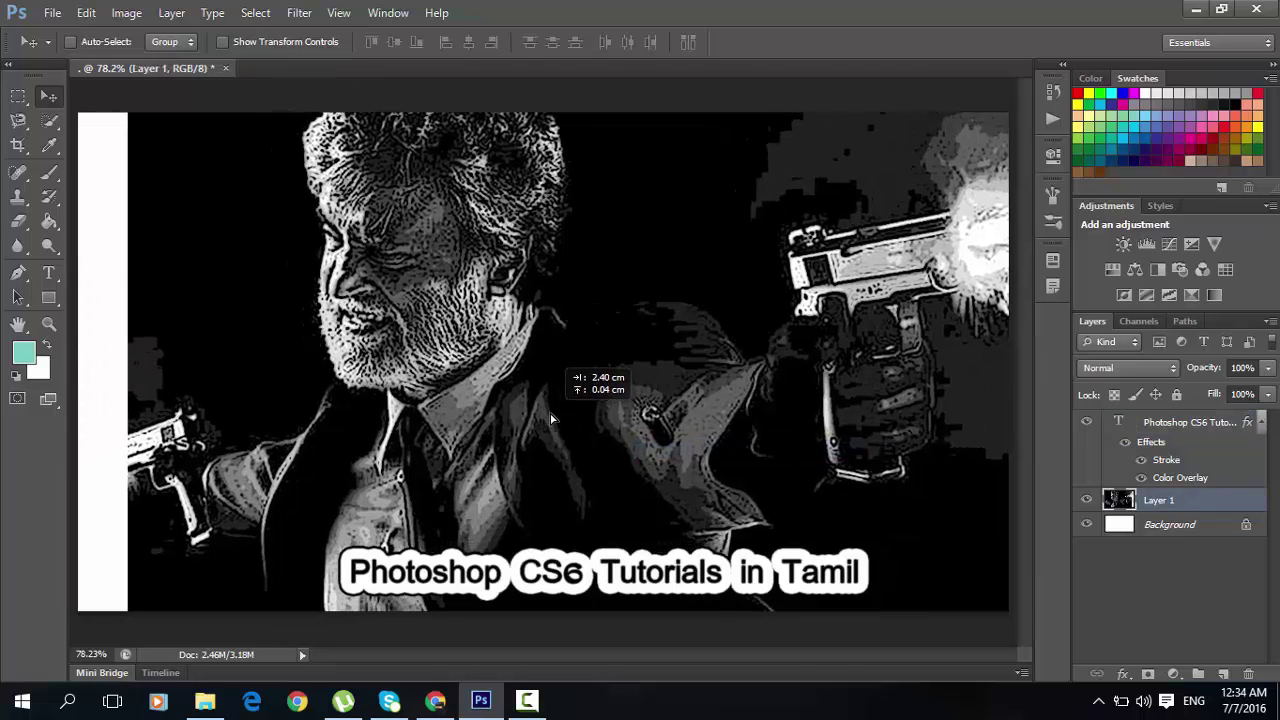
key(Left)
key(Left)
key(Left)
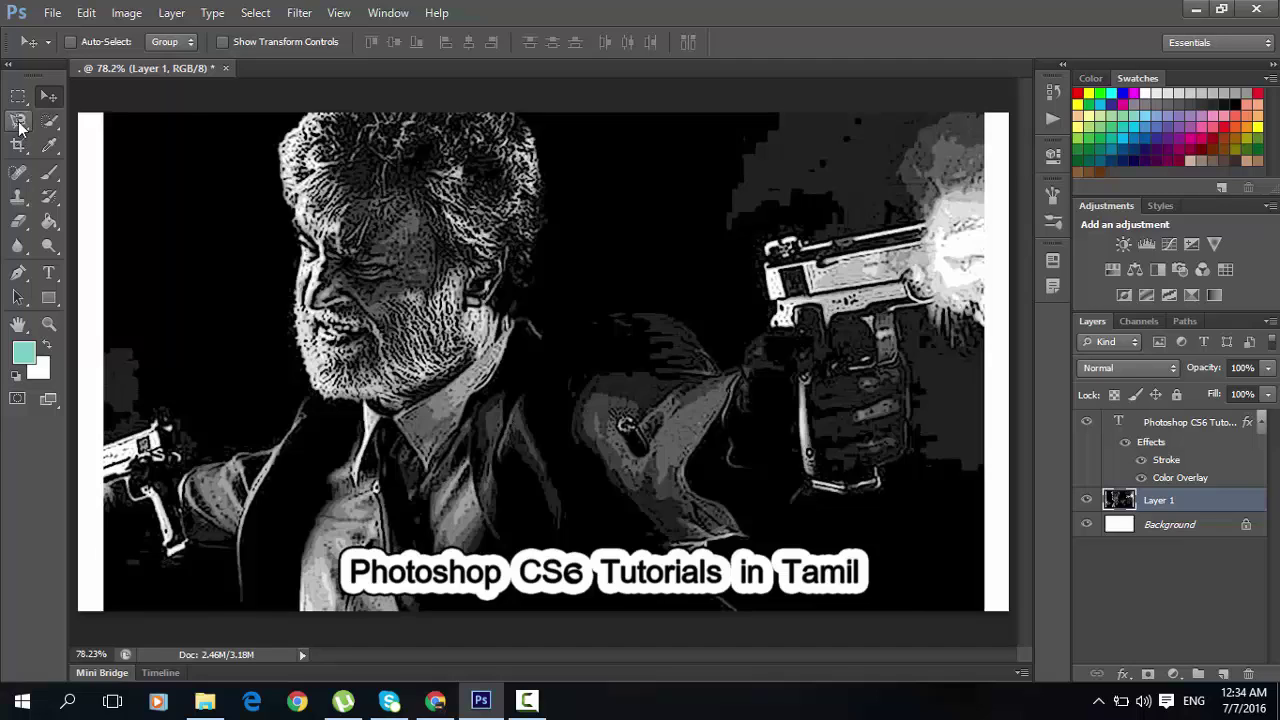
click(19, 121)
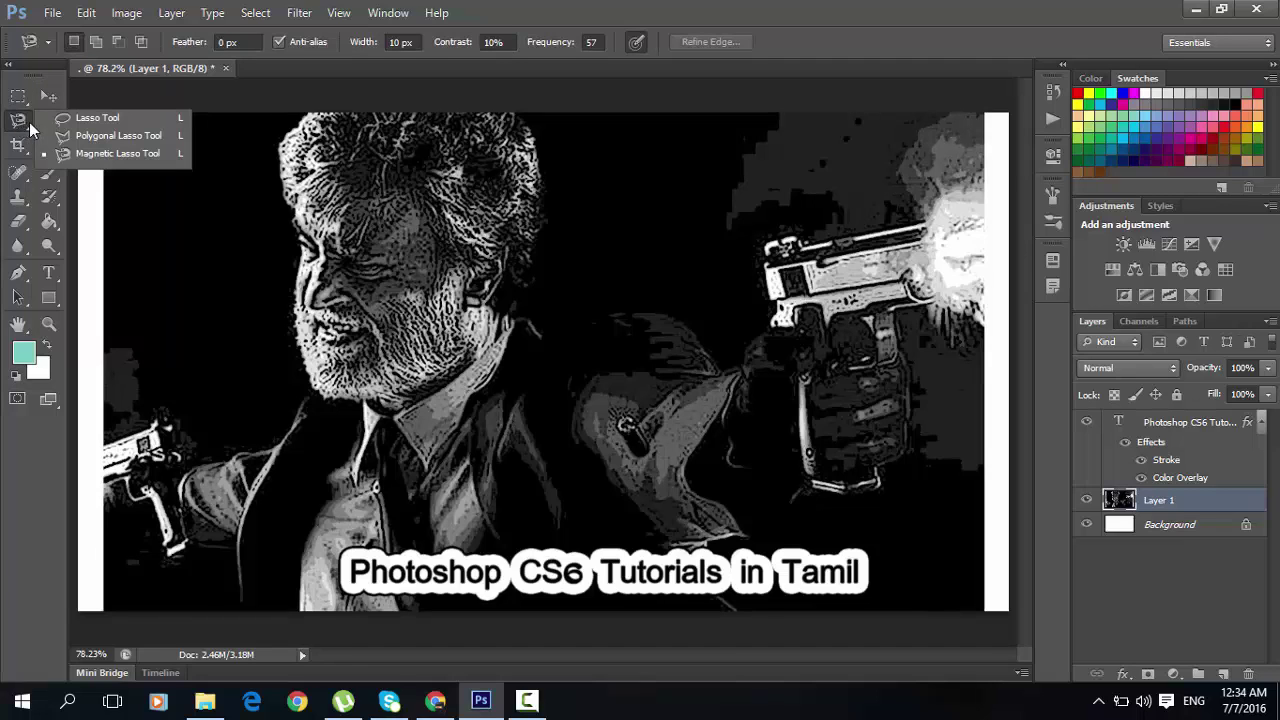
click(90, 118)
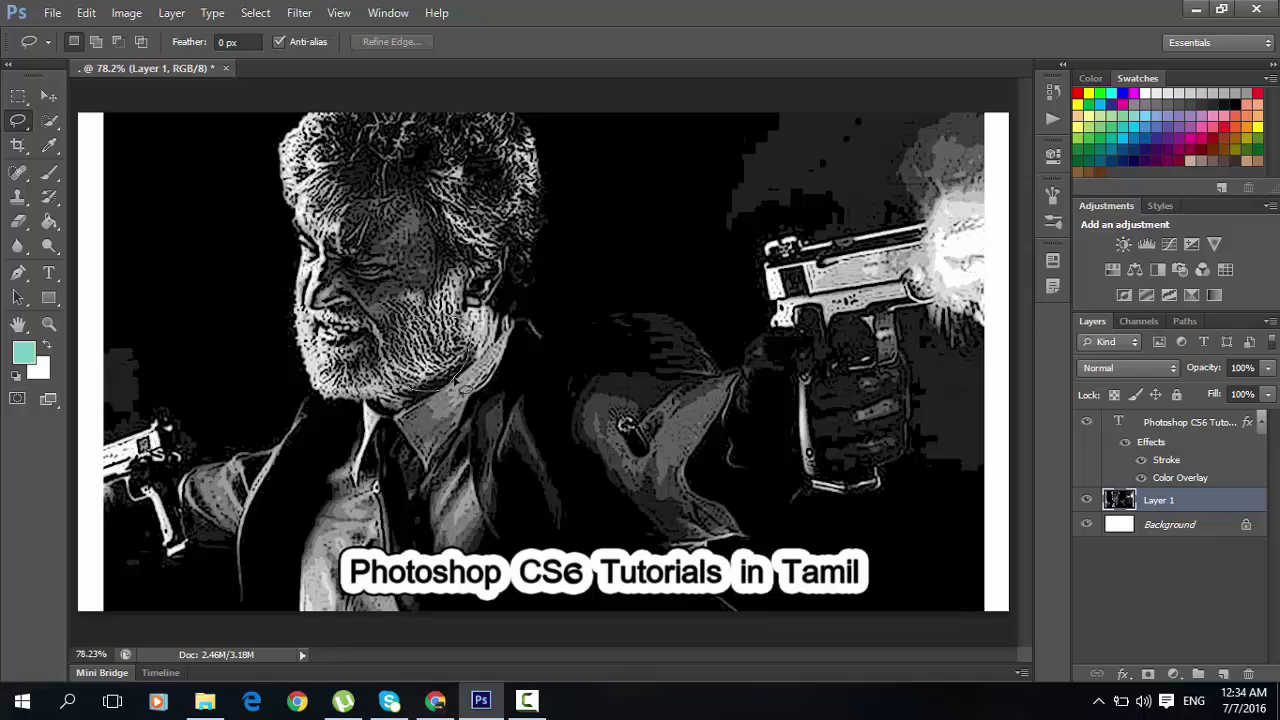
drag(455, 380, 455, 362)
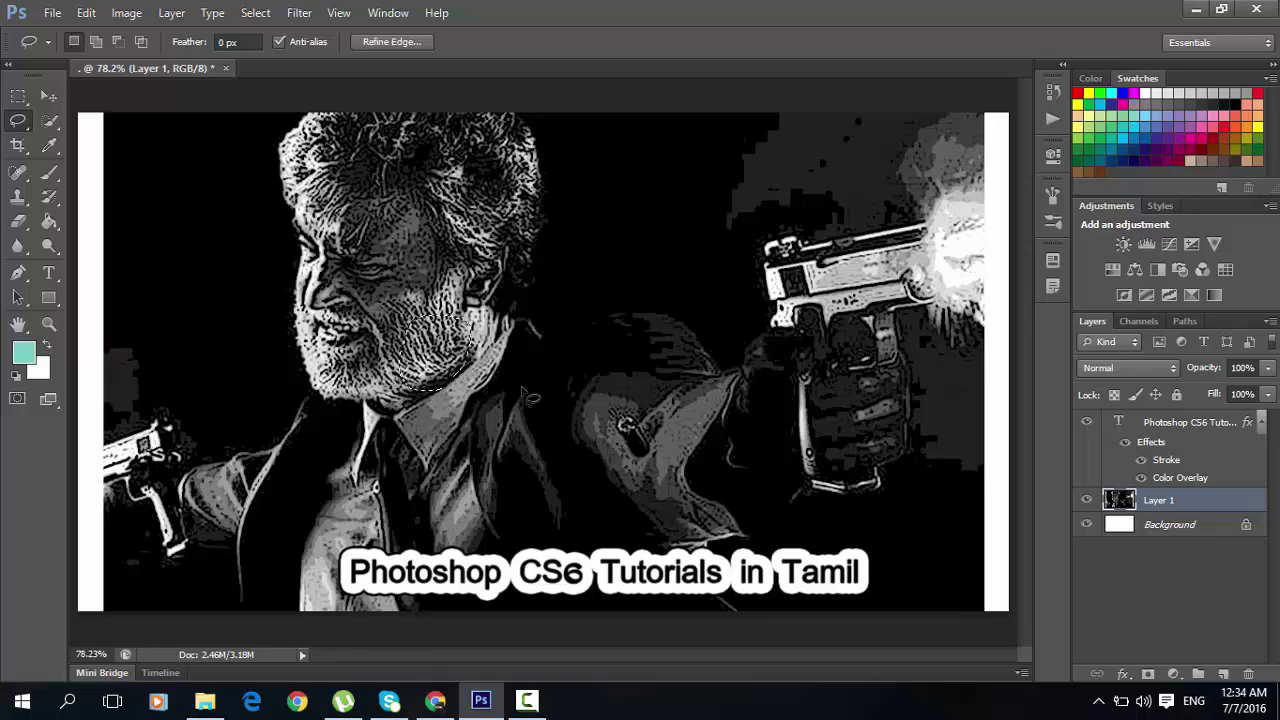
key(Delete)
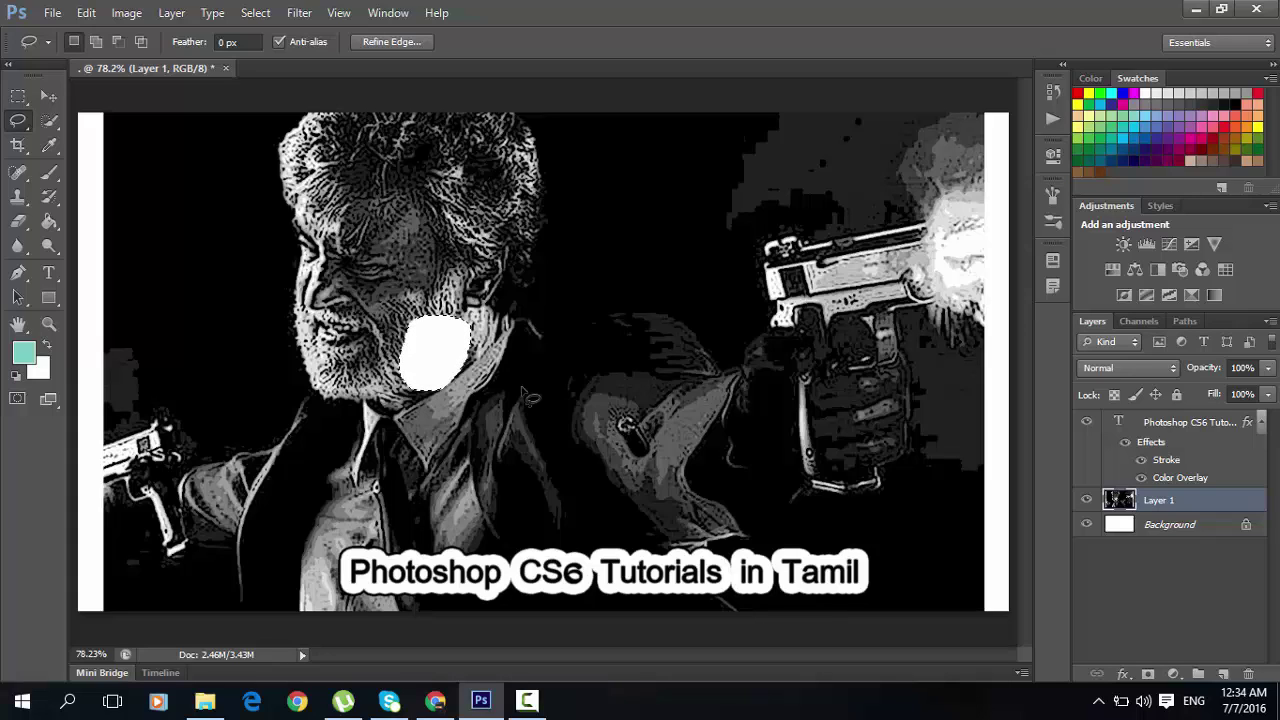
key(ctrl+z)
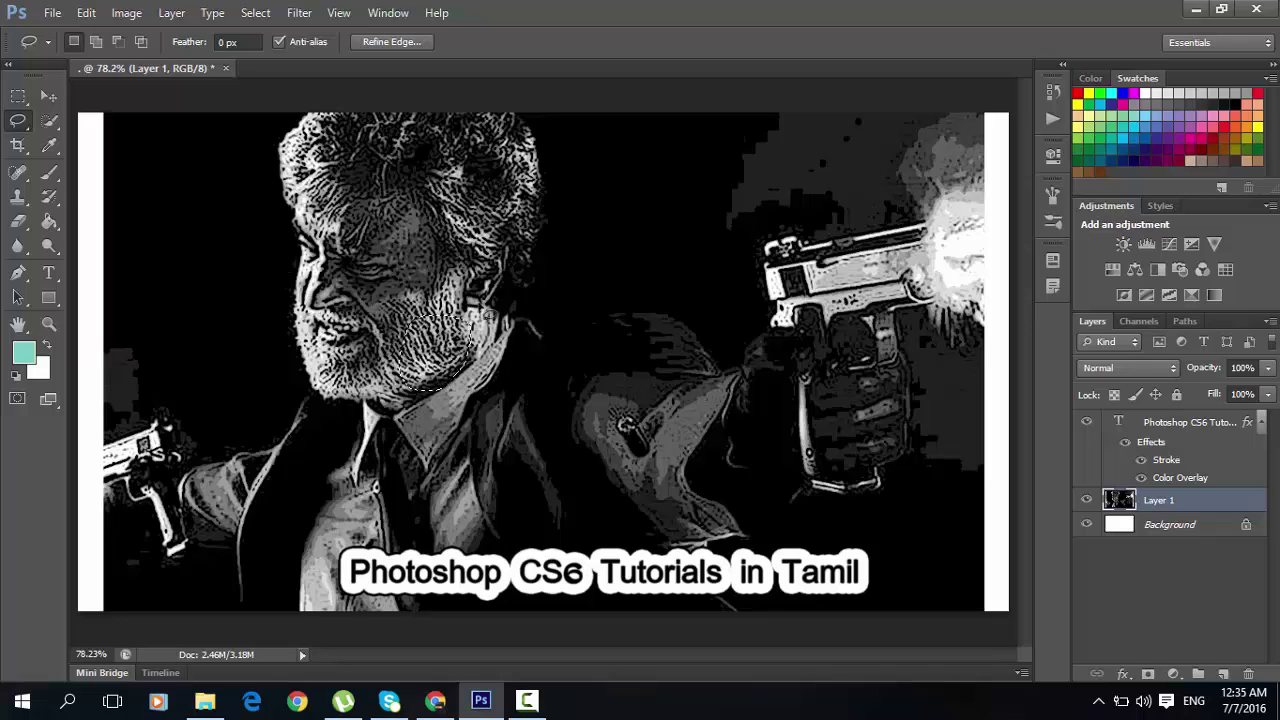
right_click(24, 130)
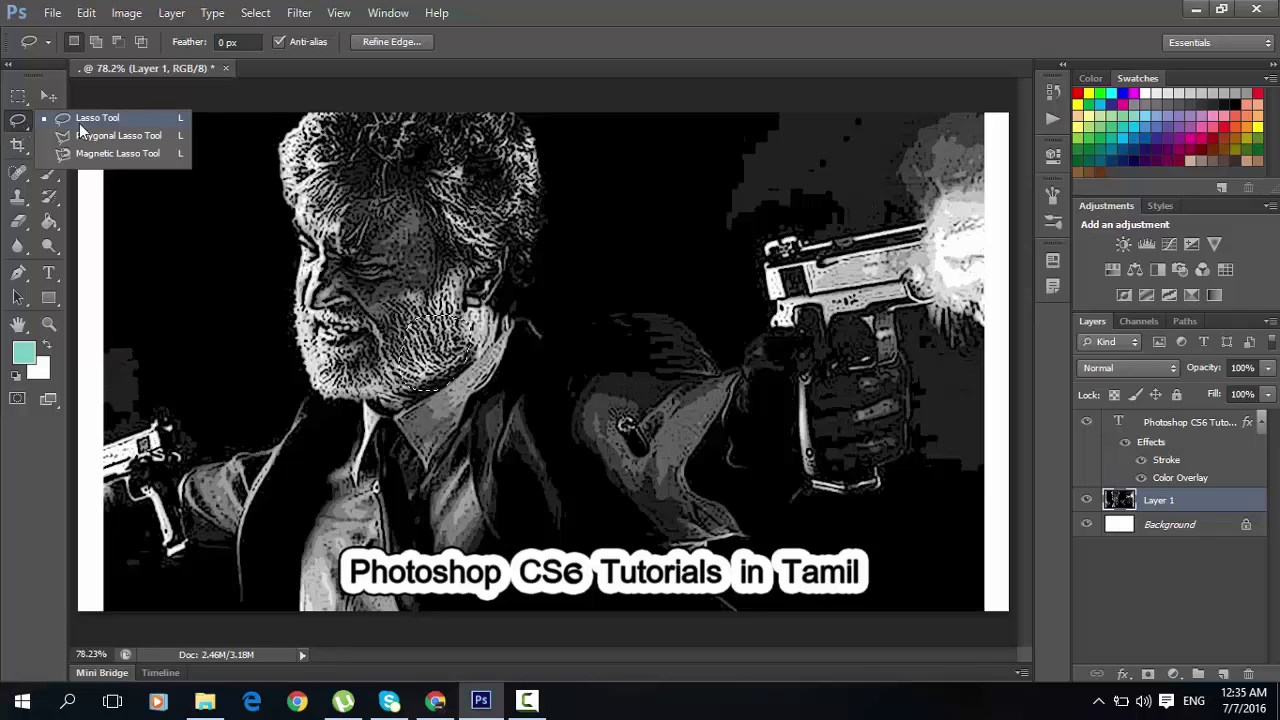
click(79, 123)
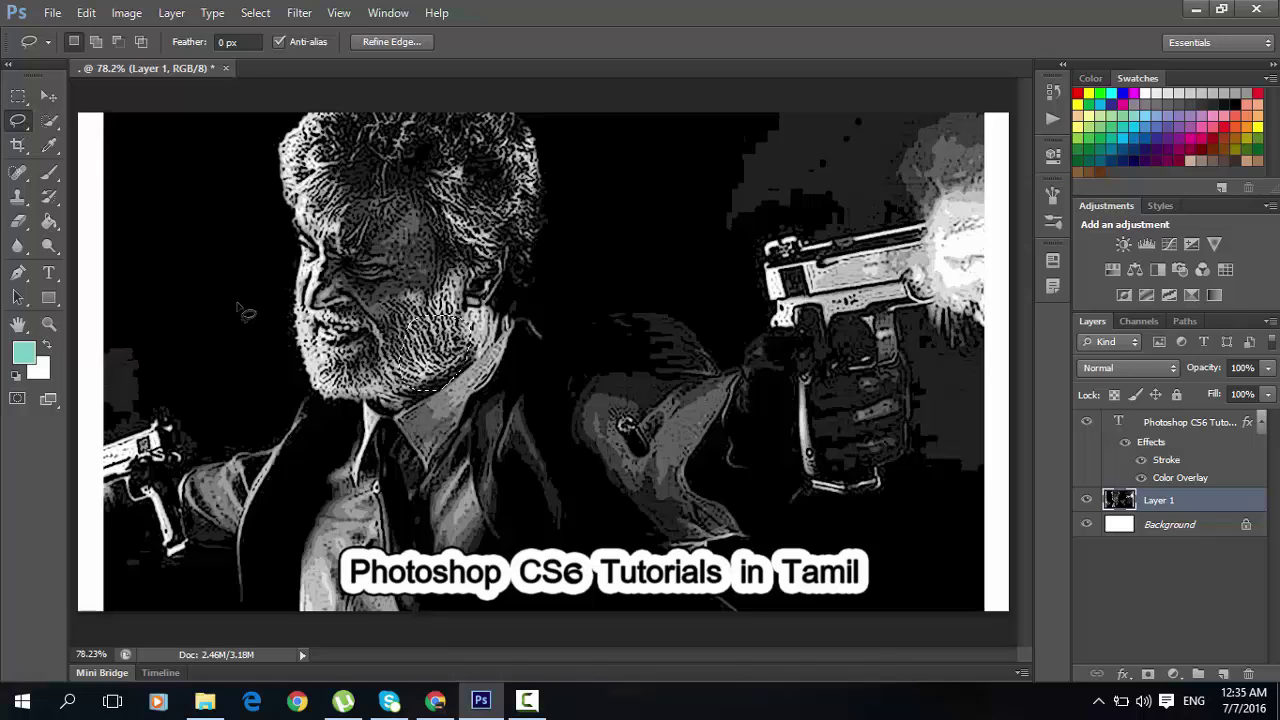
click(255, 12)
click(273, 51)
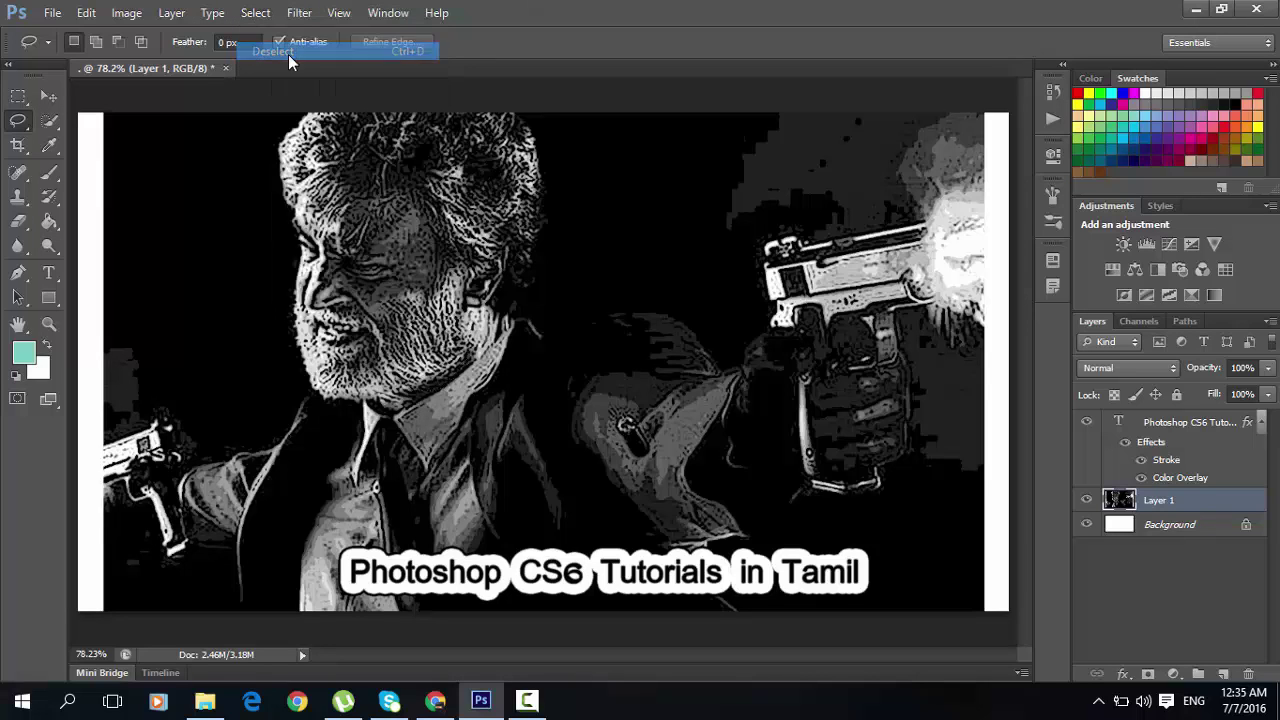
right_click(24, 127)
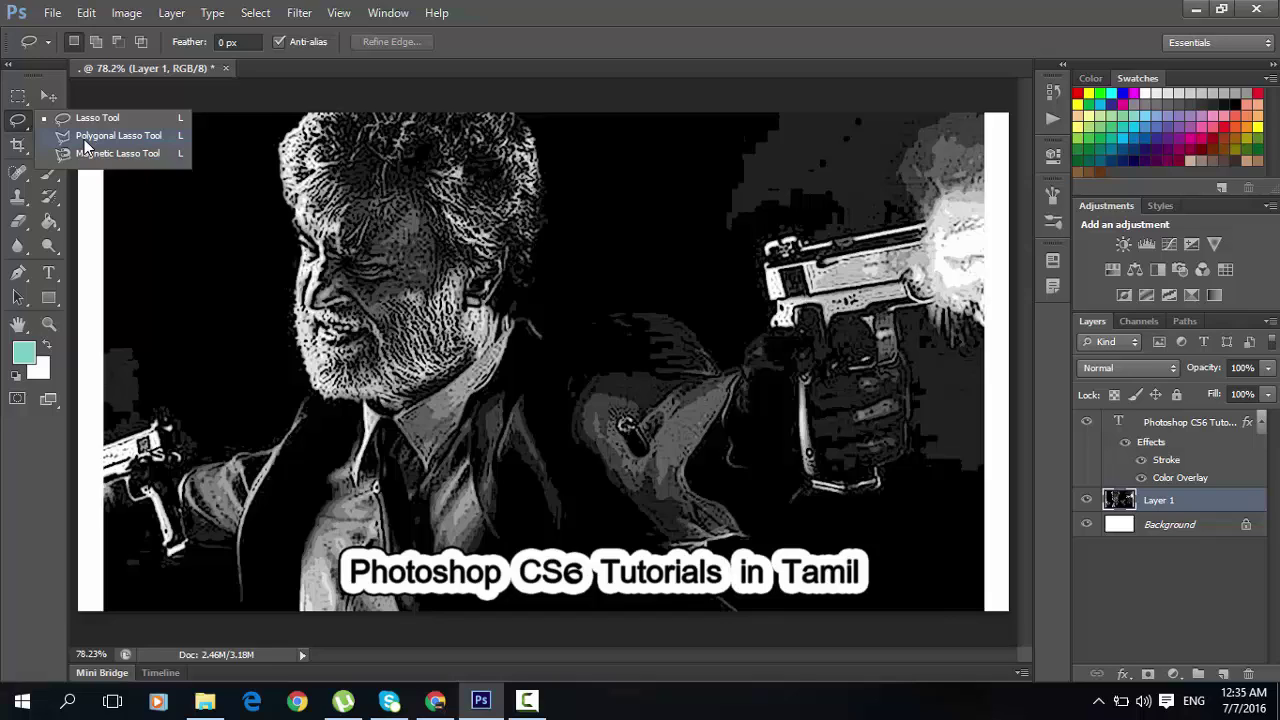
- Draw a diamond-shaped Polygonal Lasso selection around the face
click(84, 139)
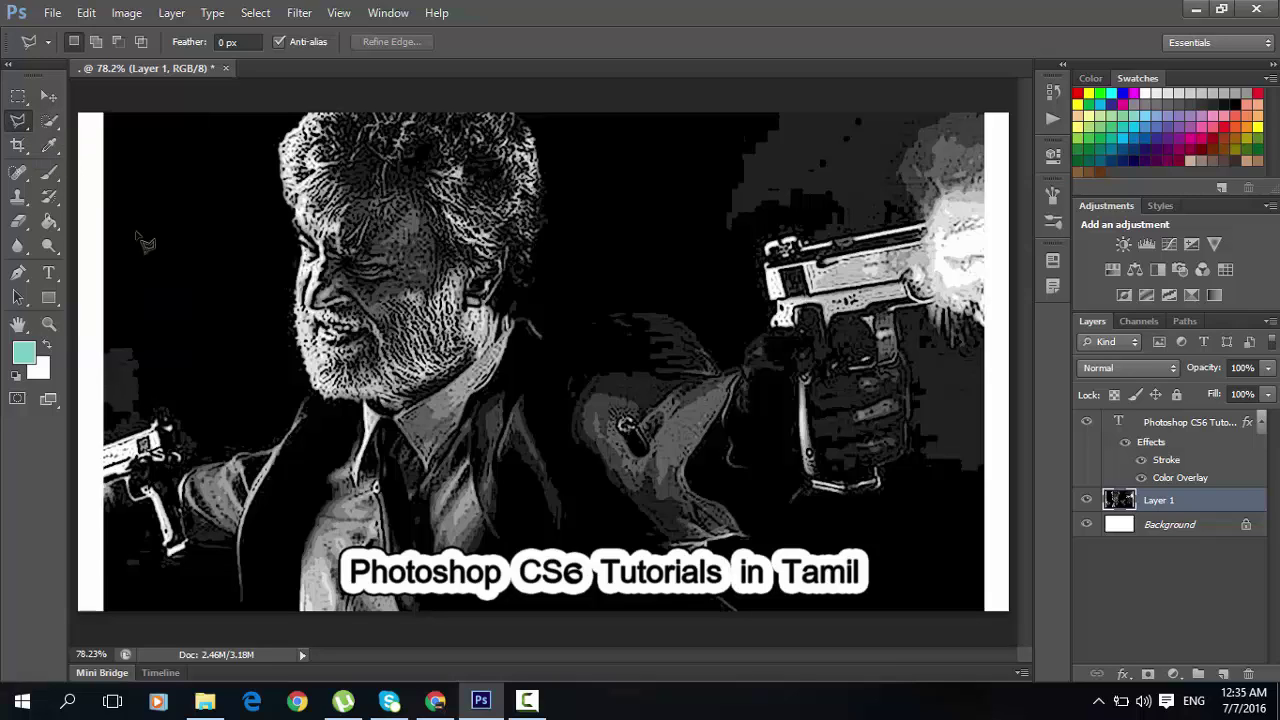
click(220, 281)
click(306, 200)
click(435, 296)
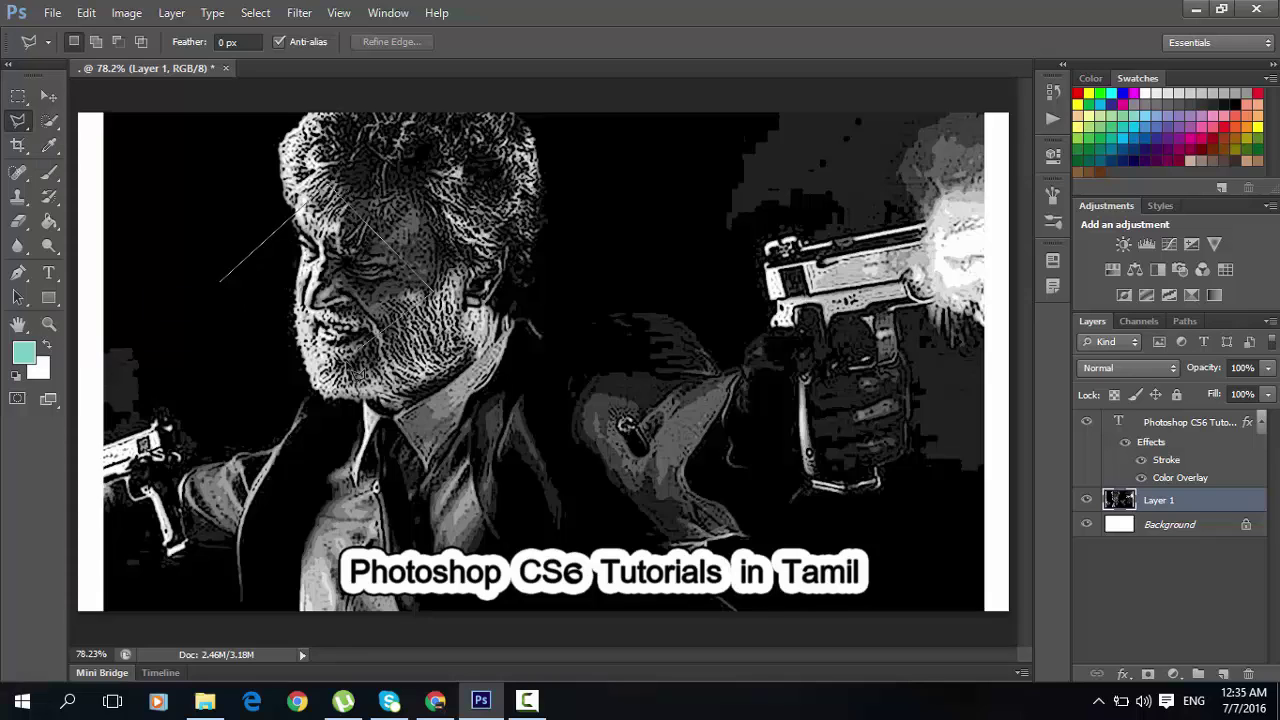
click(310, 392)
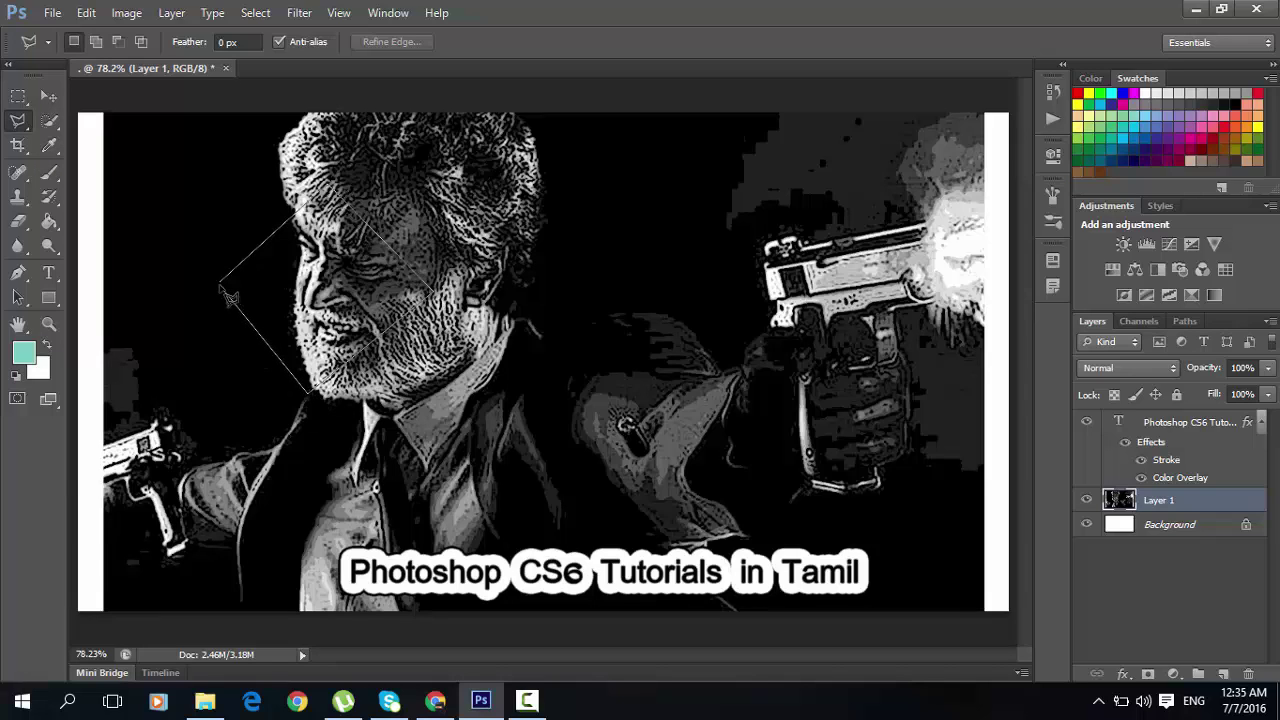
click(221, 287)
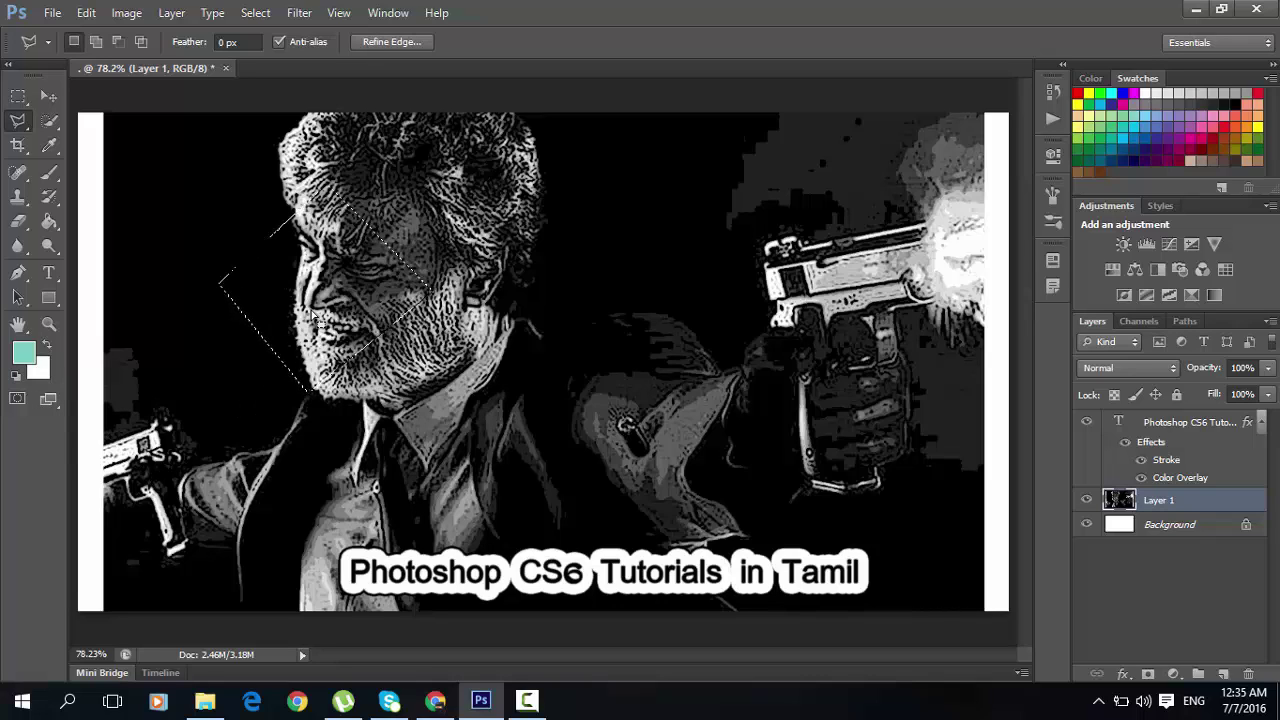
- Delete the diamond patch from the face, restore it, and clear the selection
key(Delete)
key(ctrl+d)
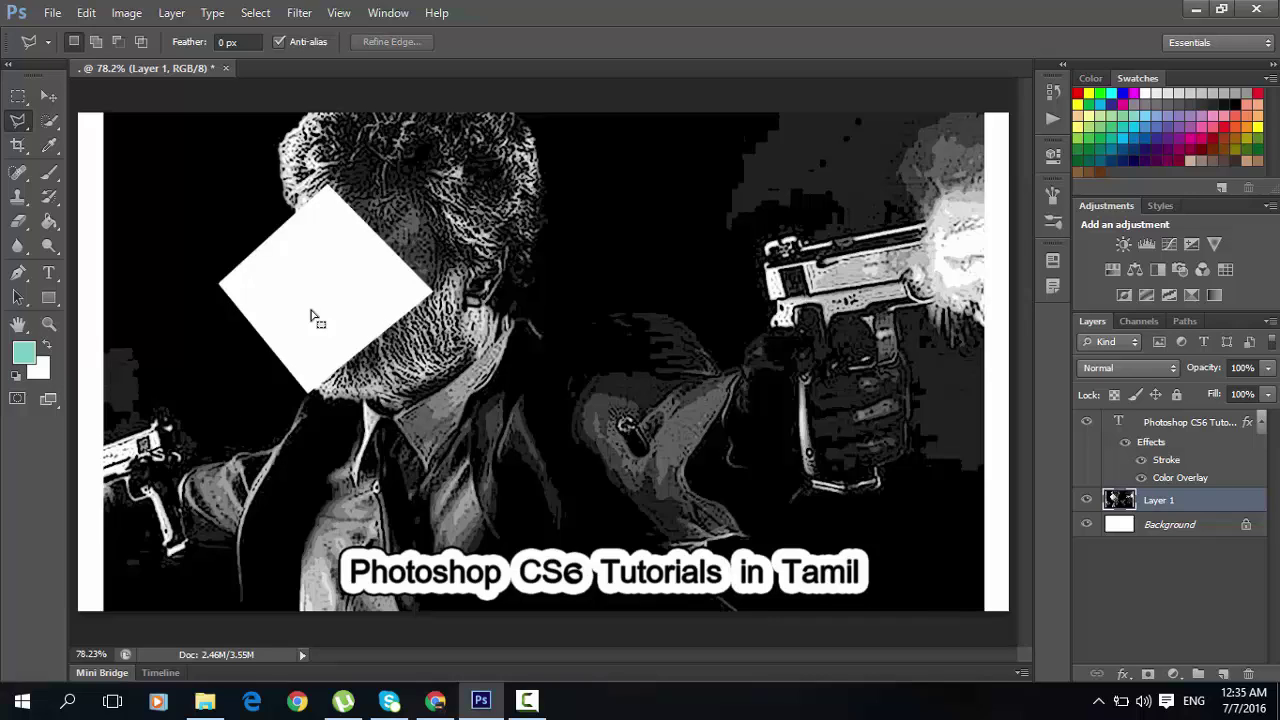
key(ctrl+alt+z)
key(ctrl+alt+z)
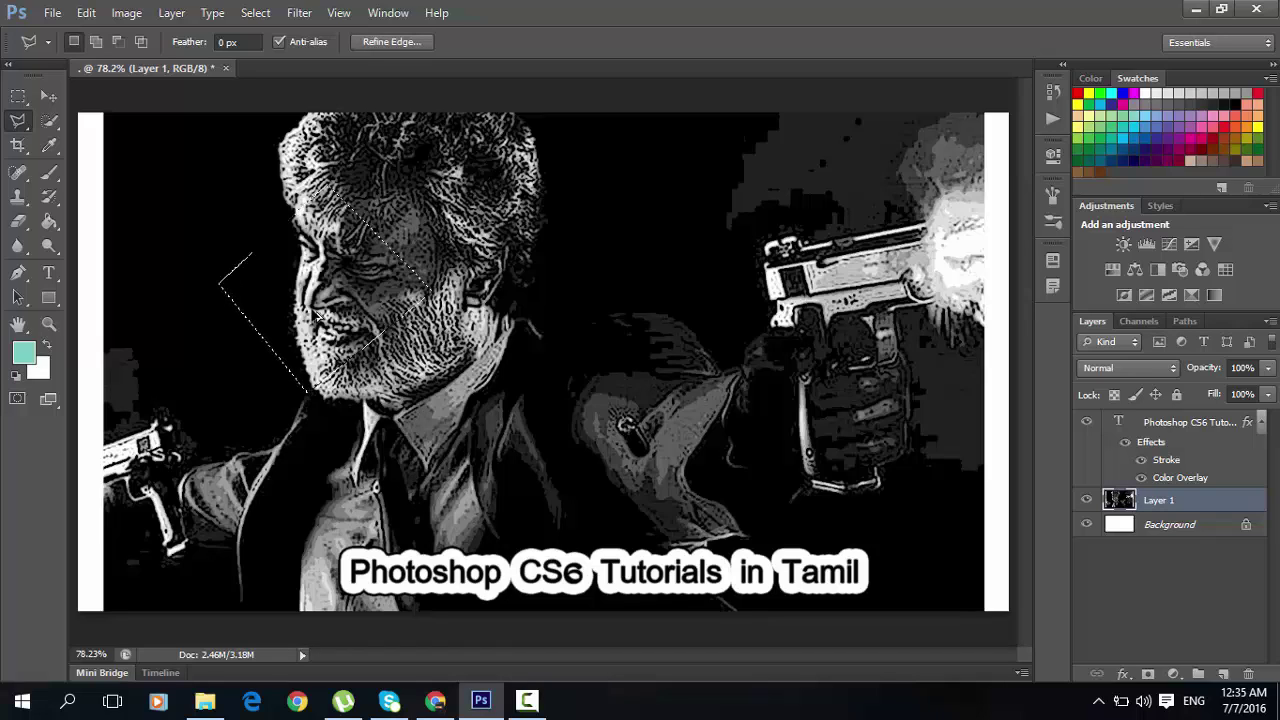
key(ctrl+d)
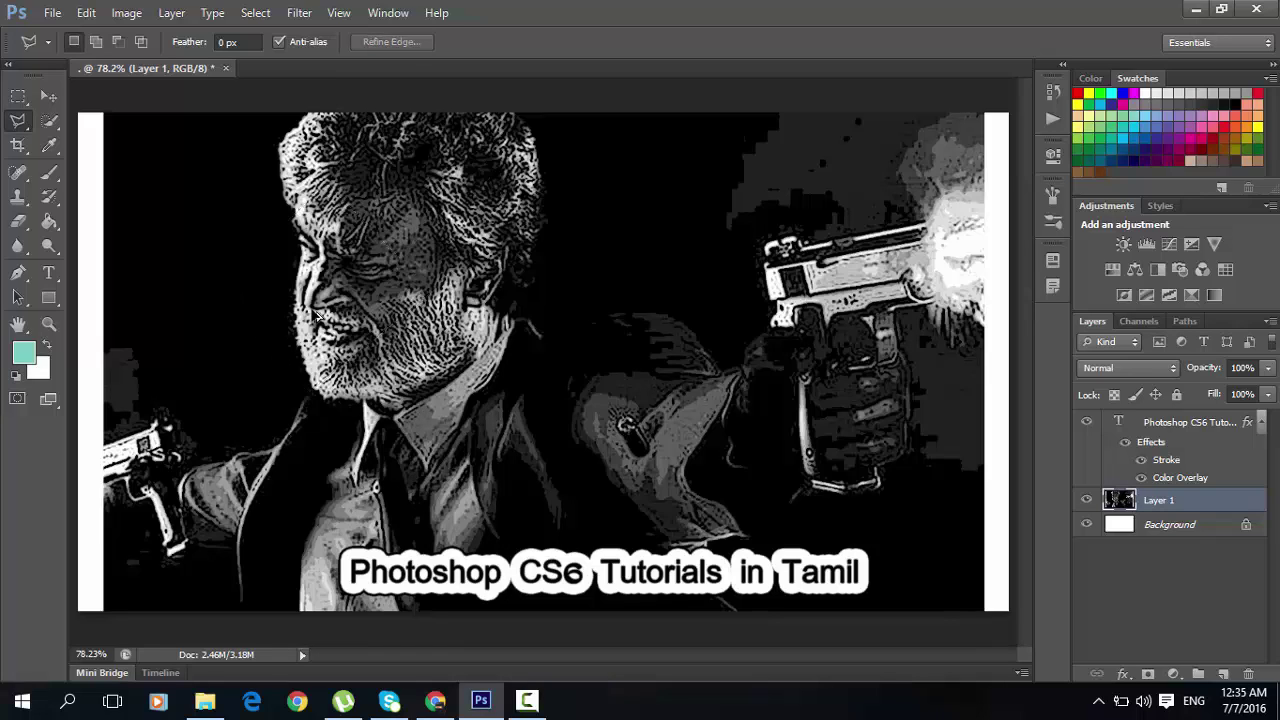
right_click(18, 123)
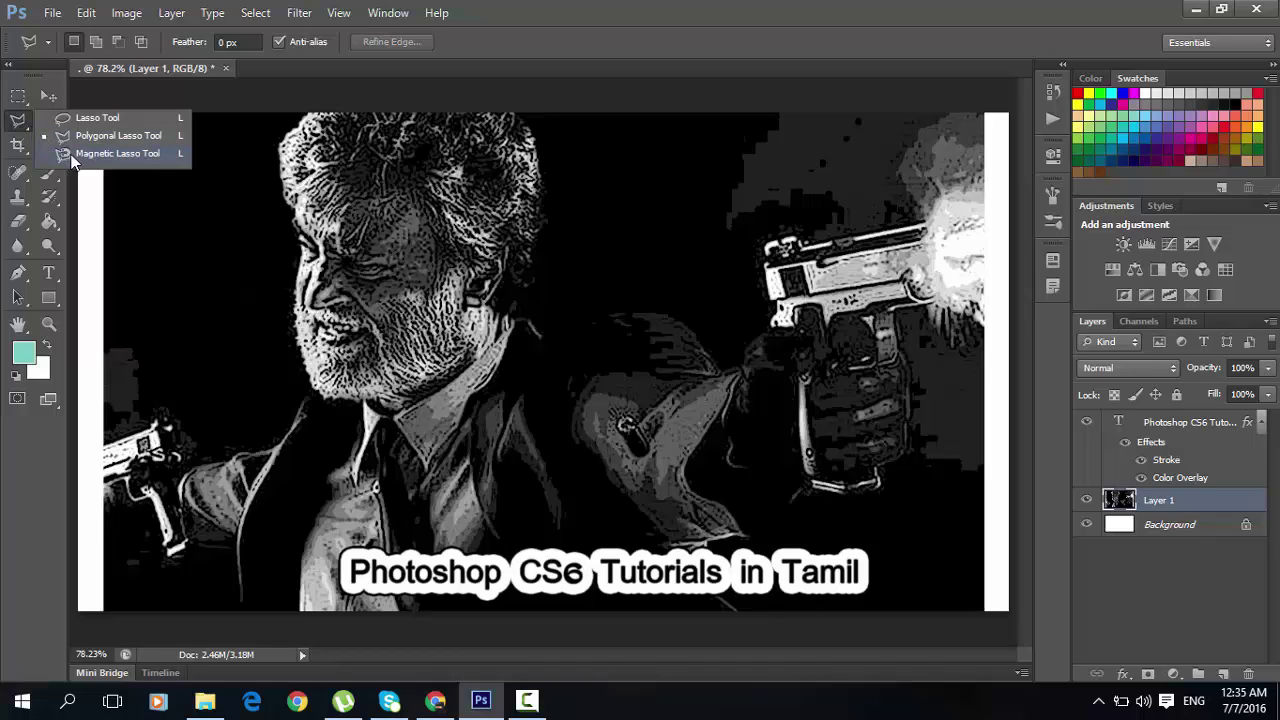
- Trace around the face with the Magnetic Lasso and close the outline into a selection
click(117, 153)
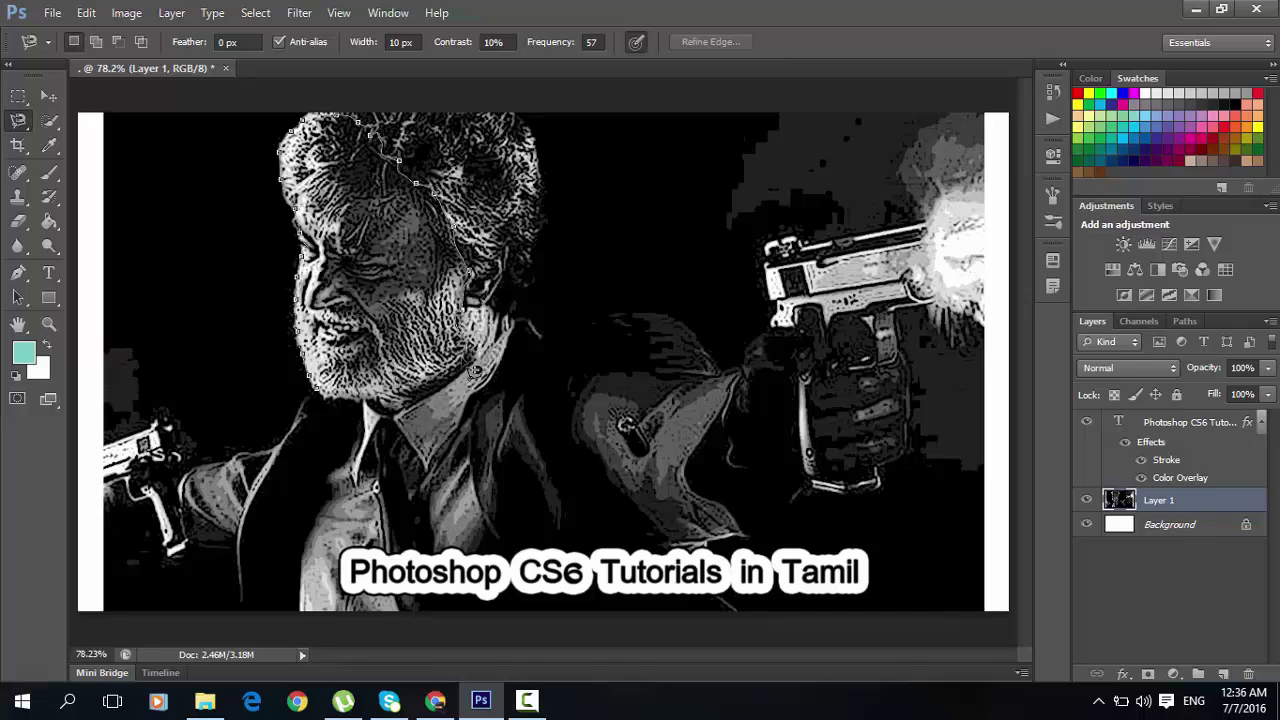
double_click(330, 400)
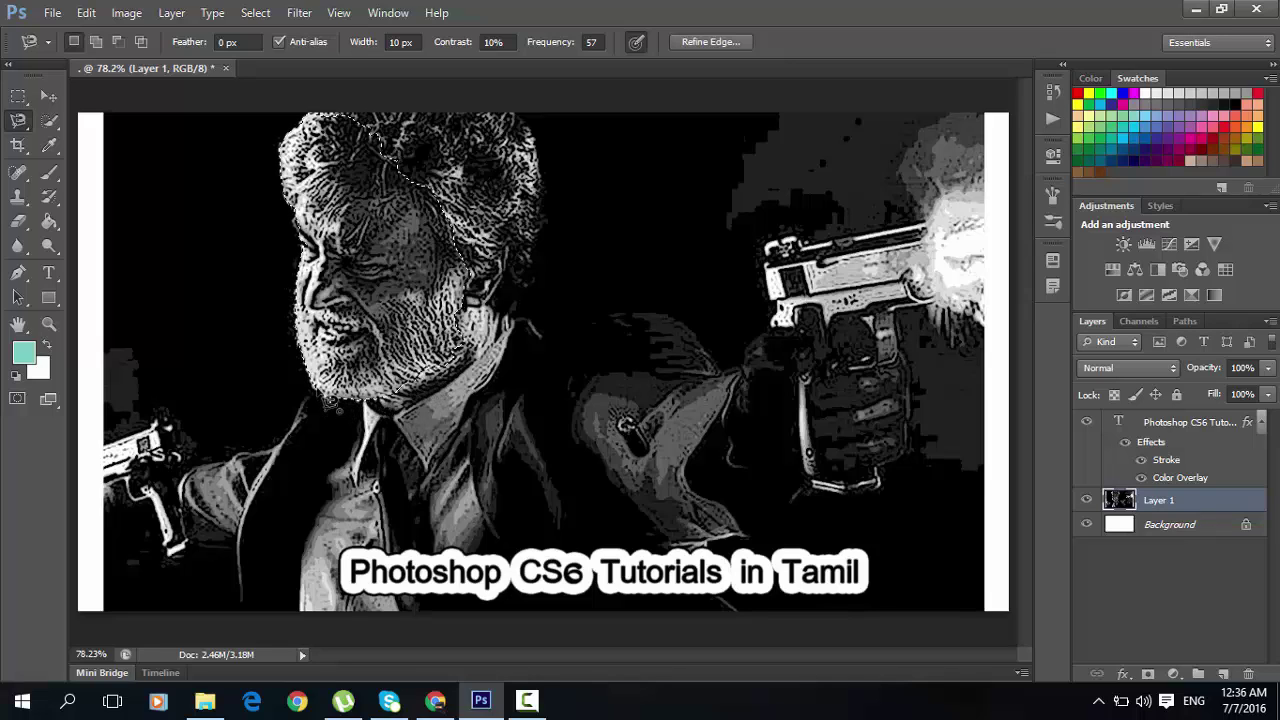
right_click(398, 250)
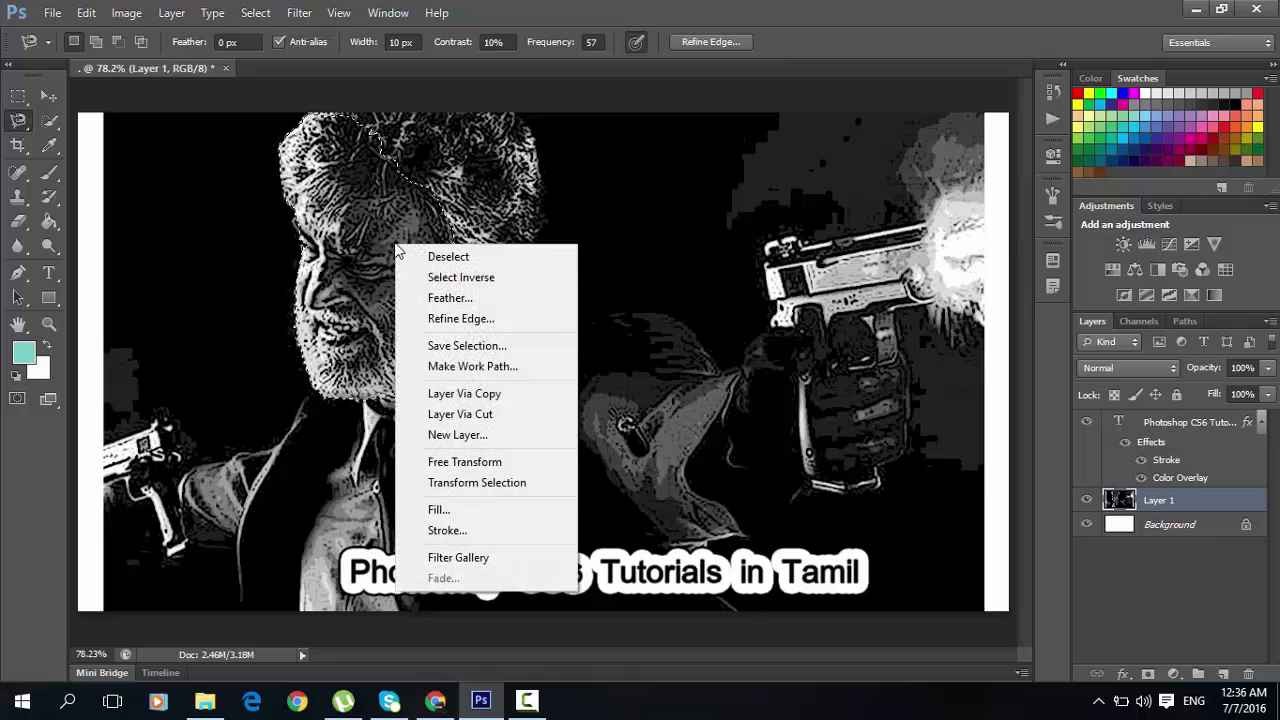
click(545, 151)
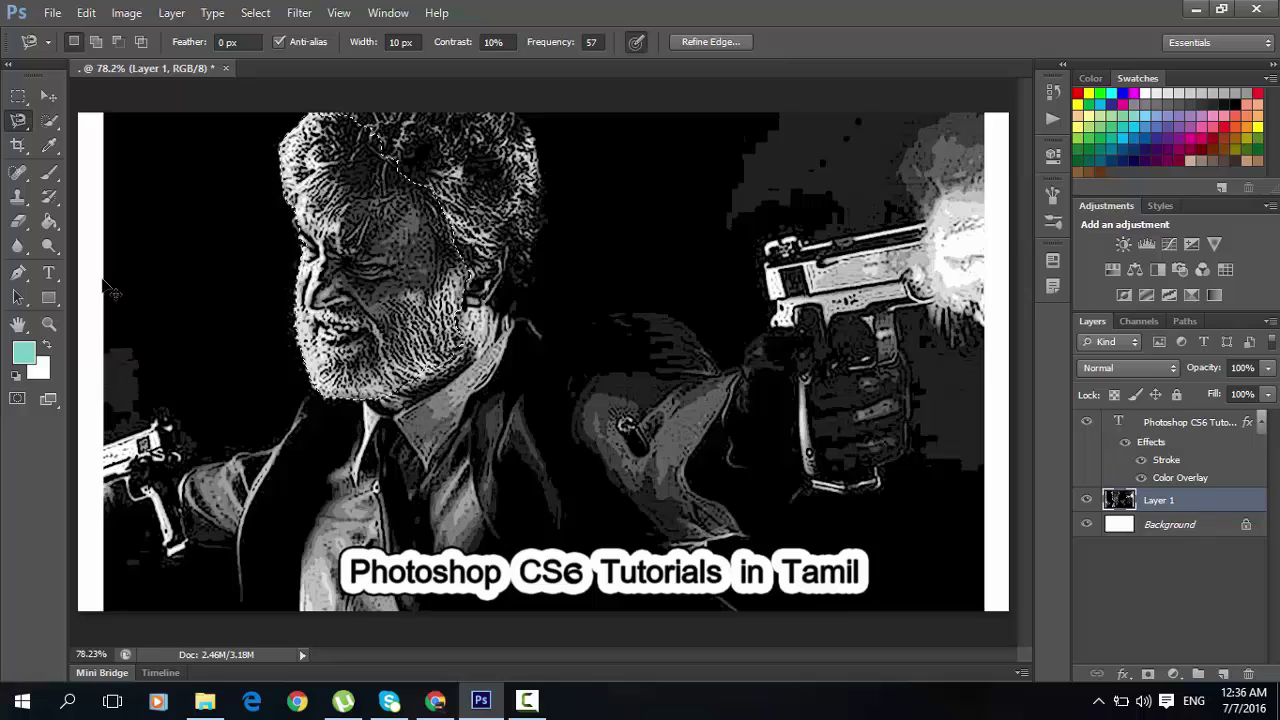
- Copy the face to Layer 2, toggle Layer 1 to inspect it, then merge down
key(ctrl+j)
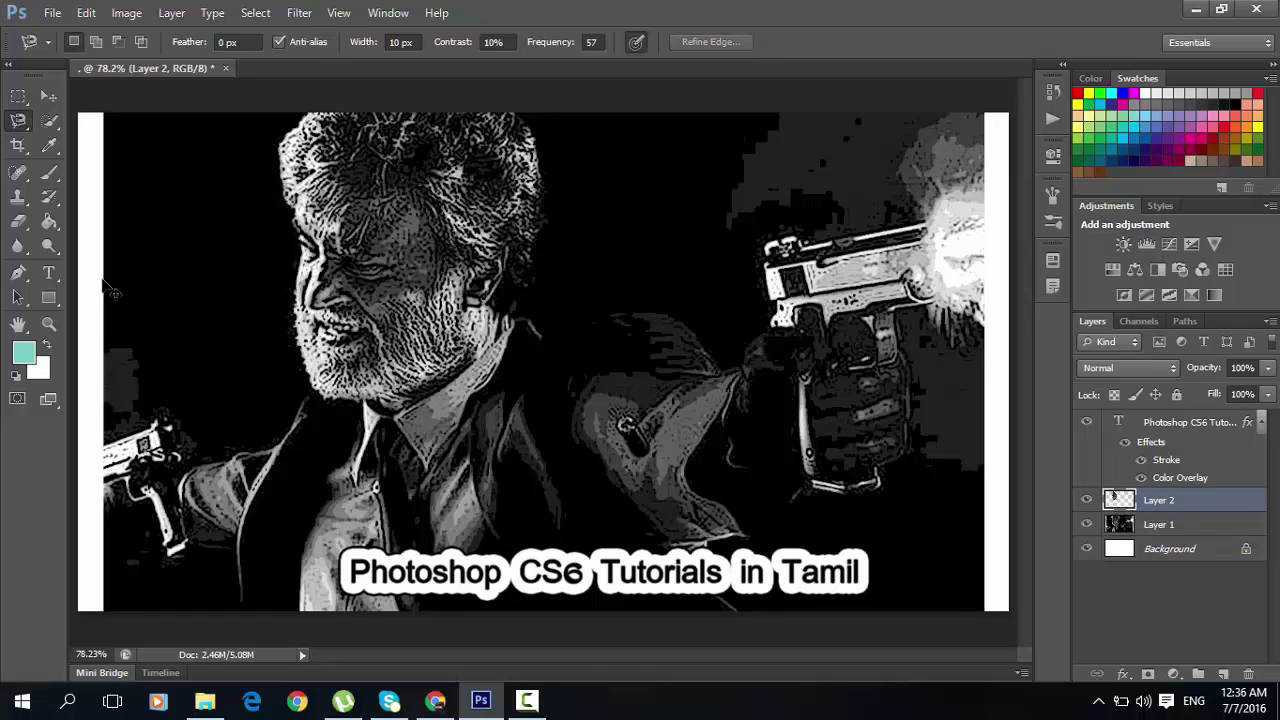
click(1087, 524)
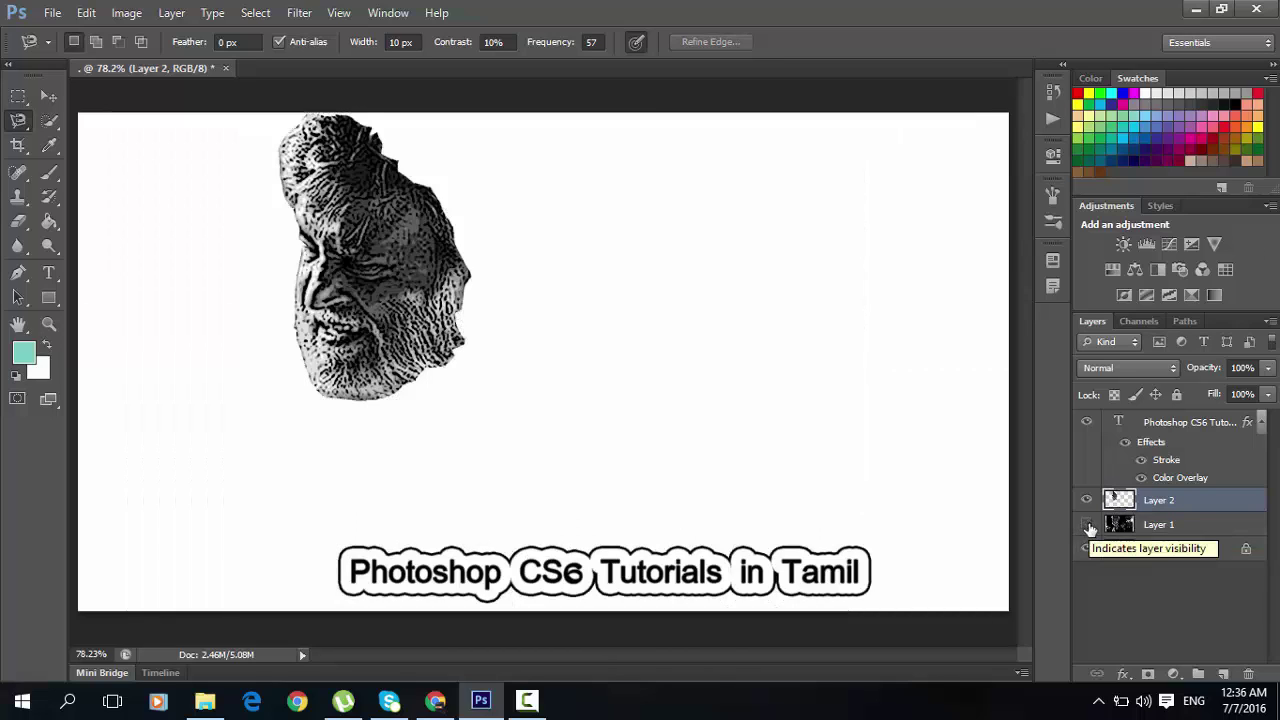
click(1087, 524)
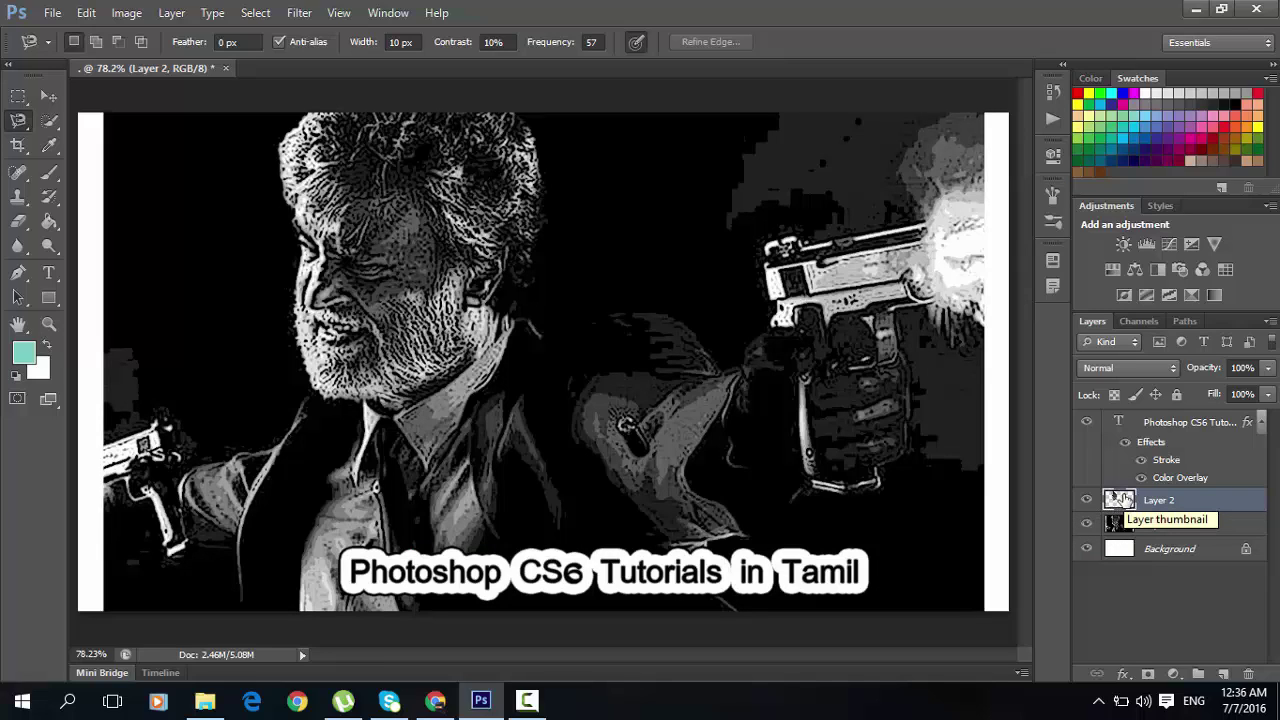
key(ctrl+e)
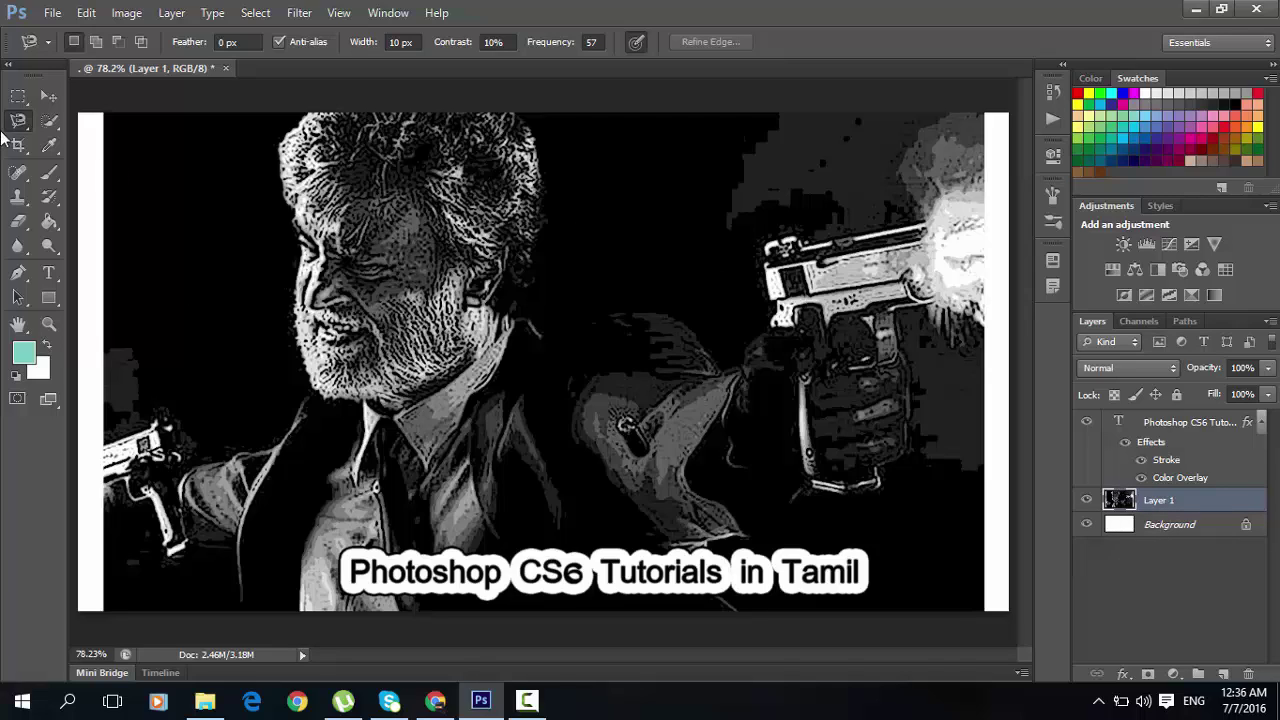
click(57, 133)
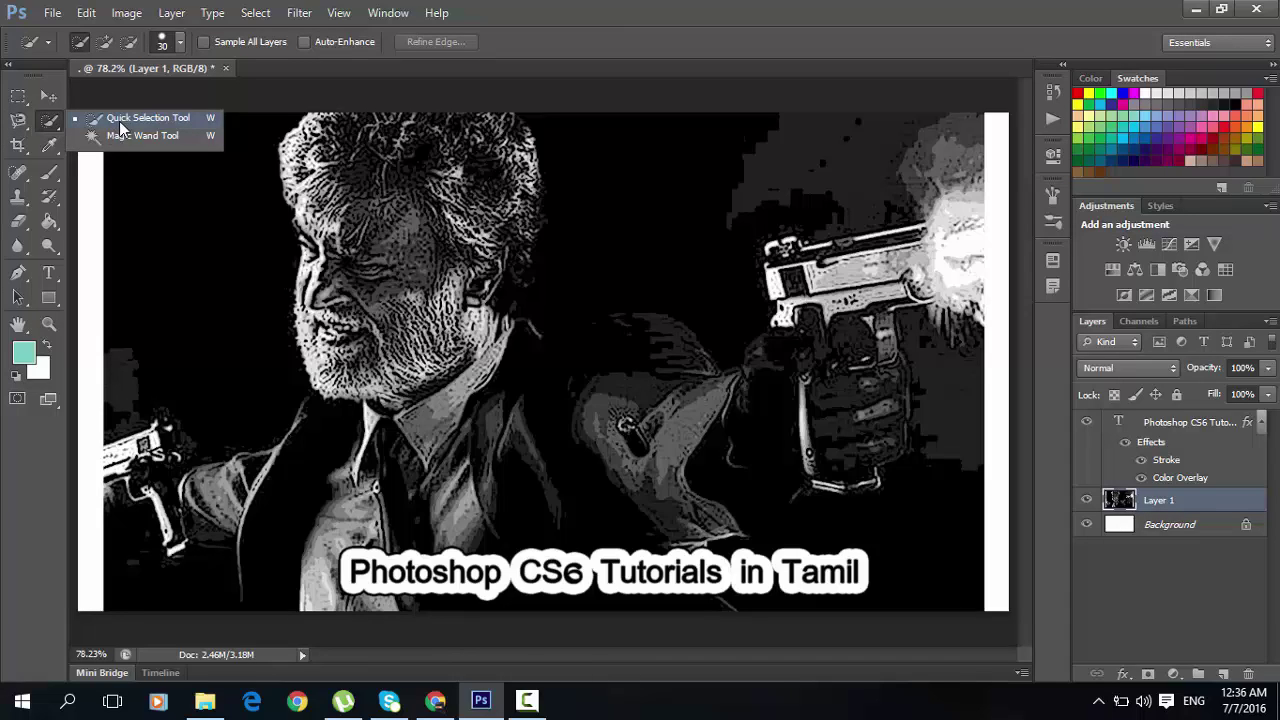
click(120, 122)
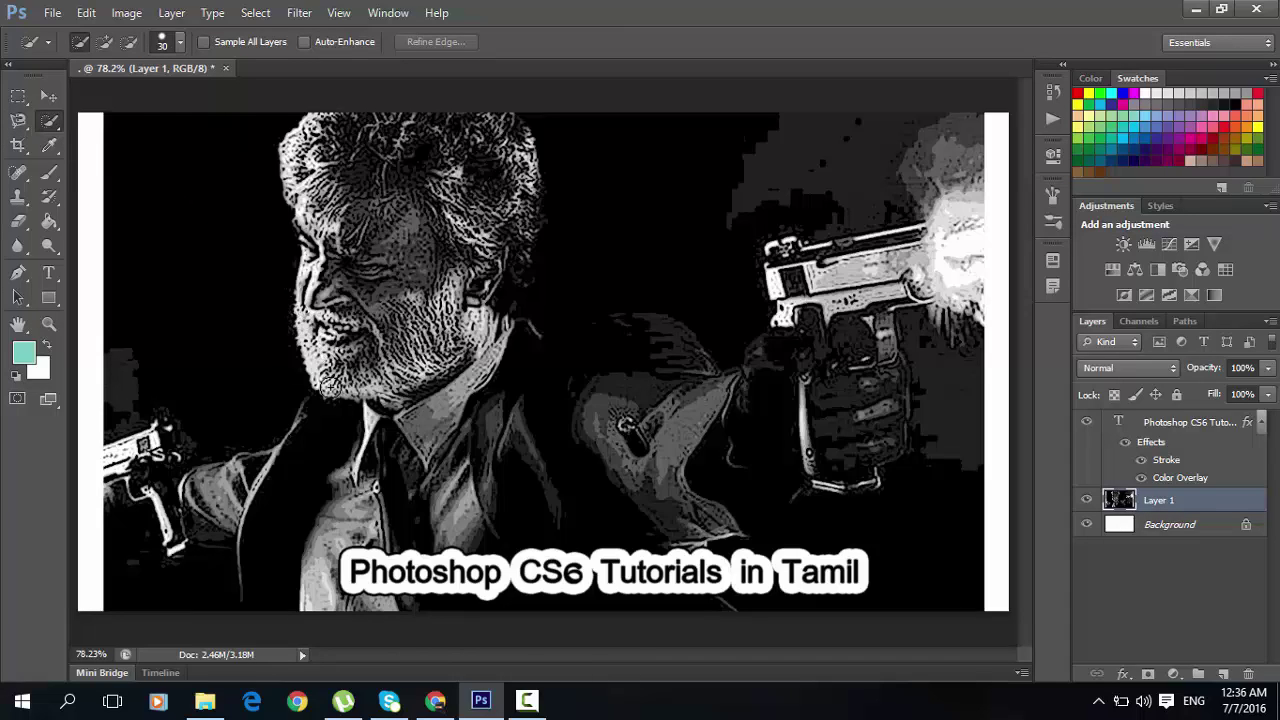
mouse_move(340, 384)
mouse_down()
mouse_move(436, 342)
mouse_move(452, 290)
mouse_move(322, 362)
mouse_move(396, 318)
mouse_move(308, 270)
mouse_move(296, 136)
mouse_up()
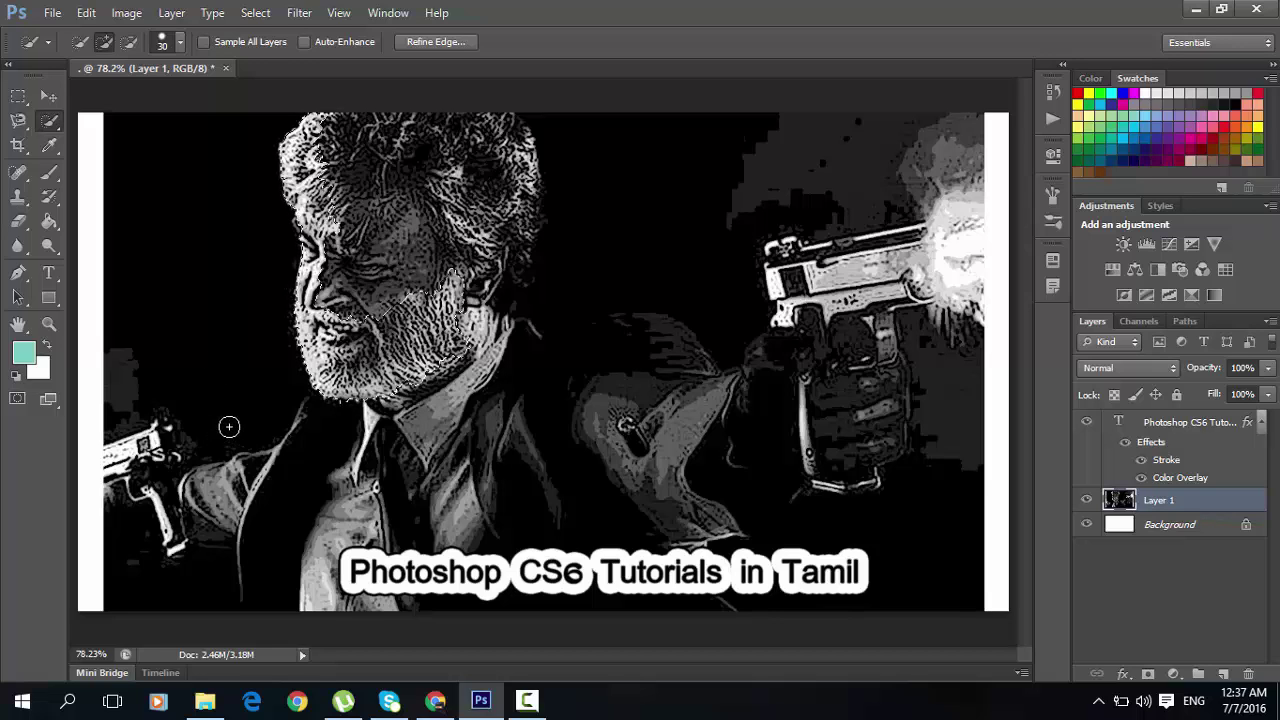
click(255, 12)
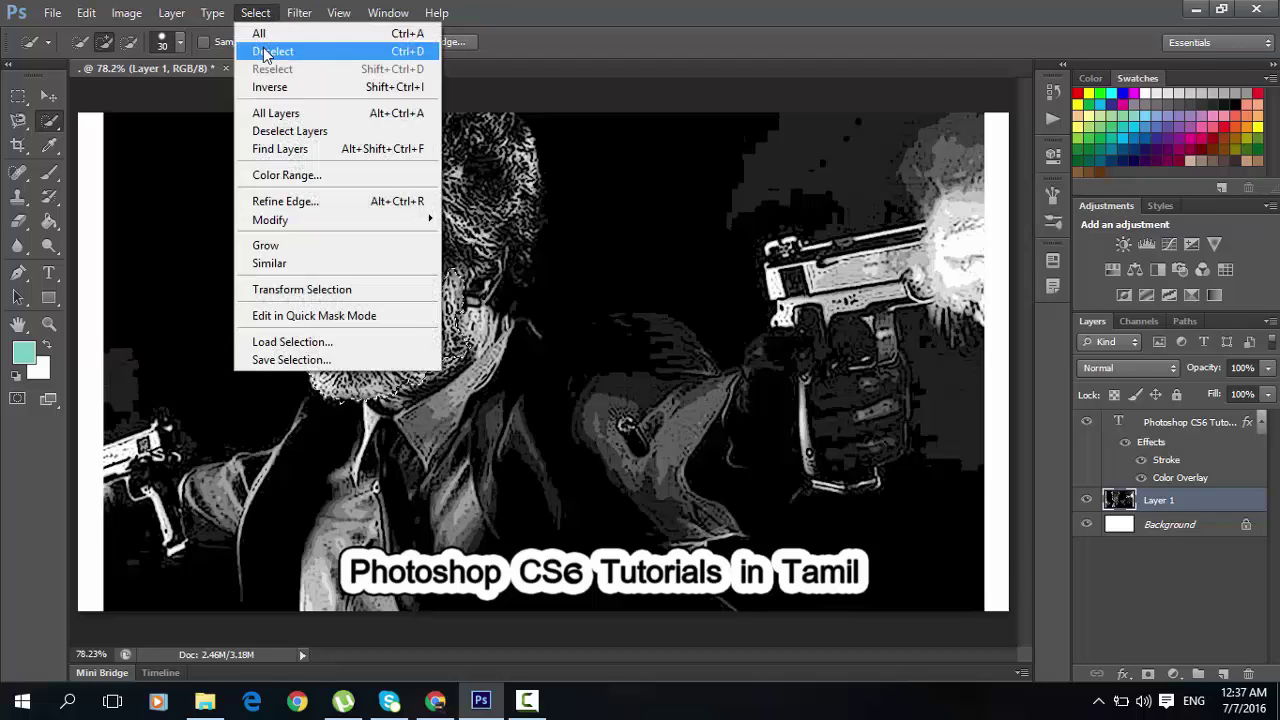
click(265, 52)
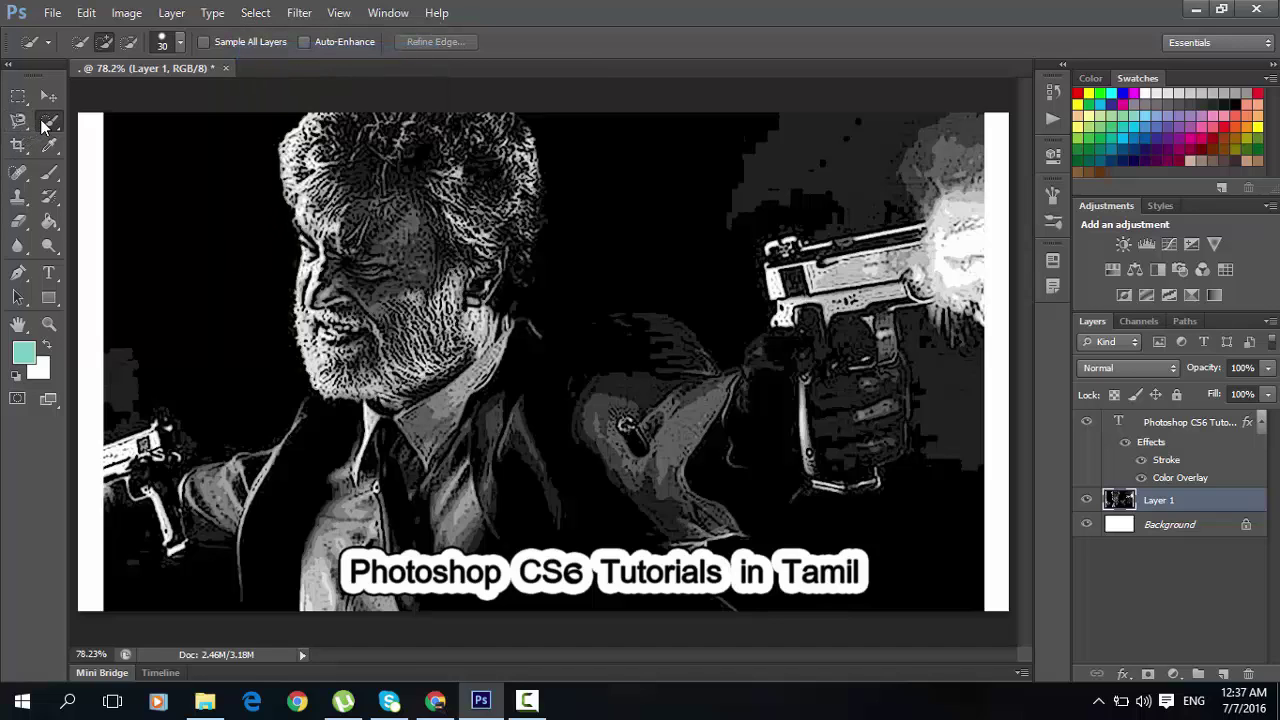
- With the Magic Wand, try the hair, deselect, then click cheek, collar and beard areas
right_click(48, 122)
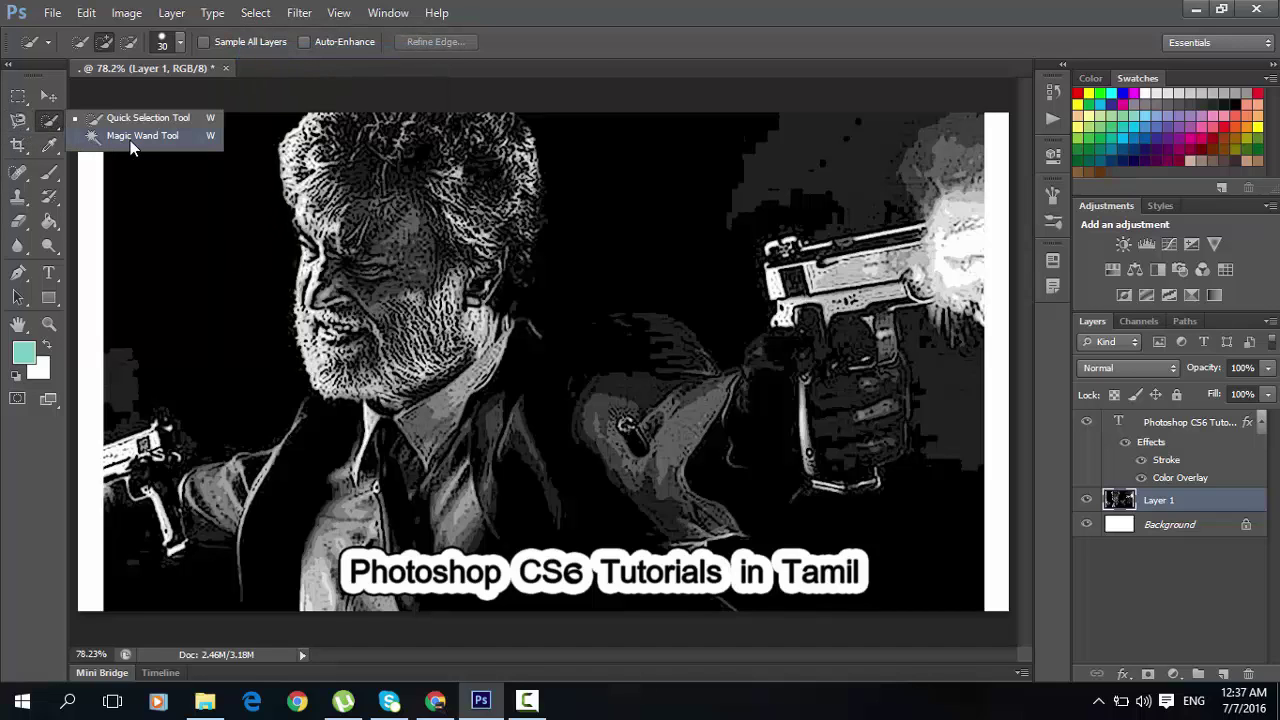
click(130, 137)
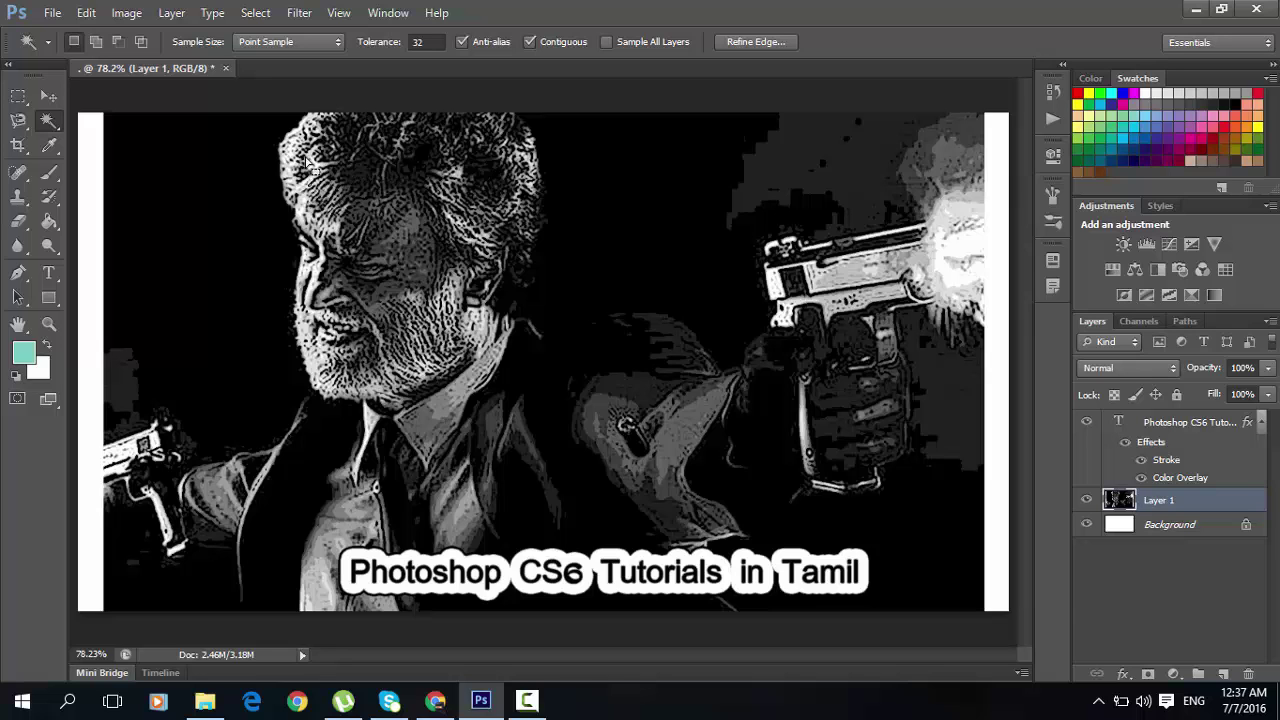
click(329, 135)
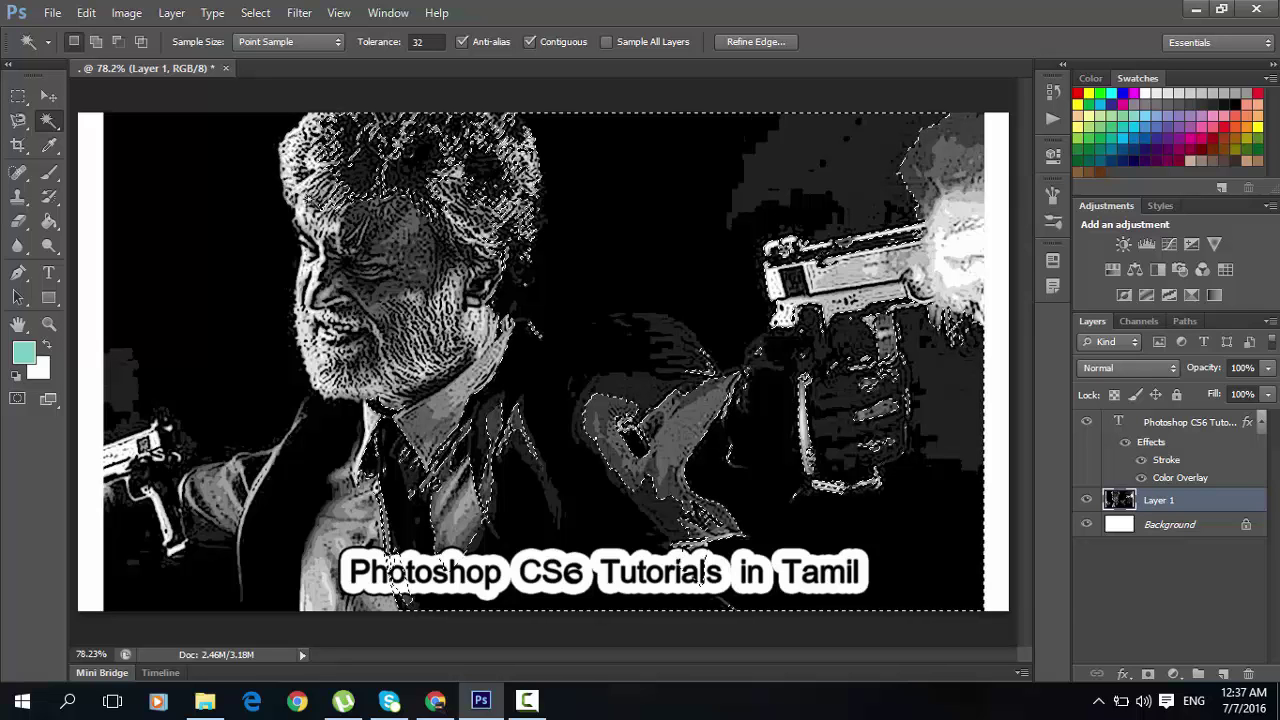
key(ctrl+d)
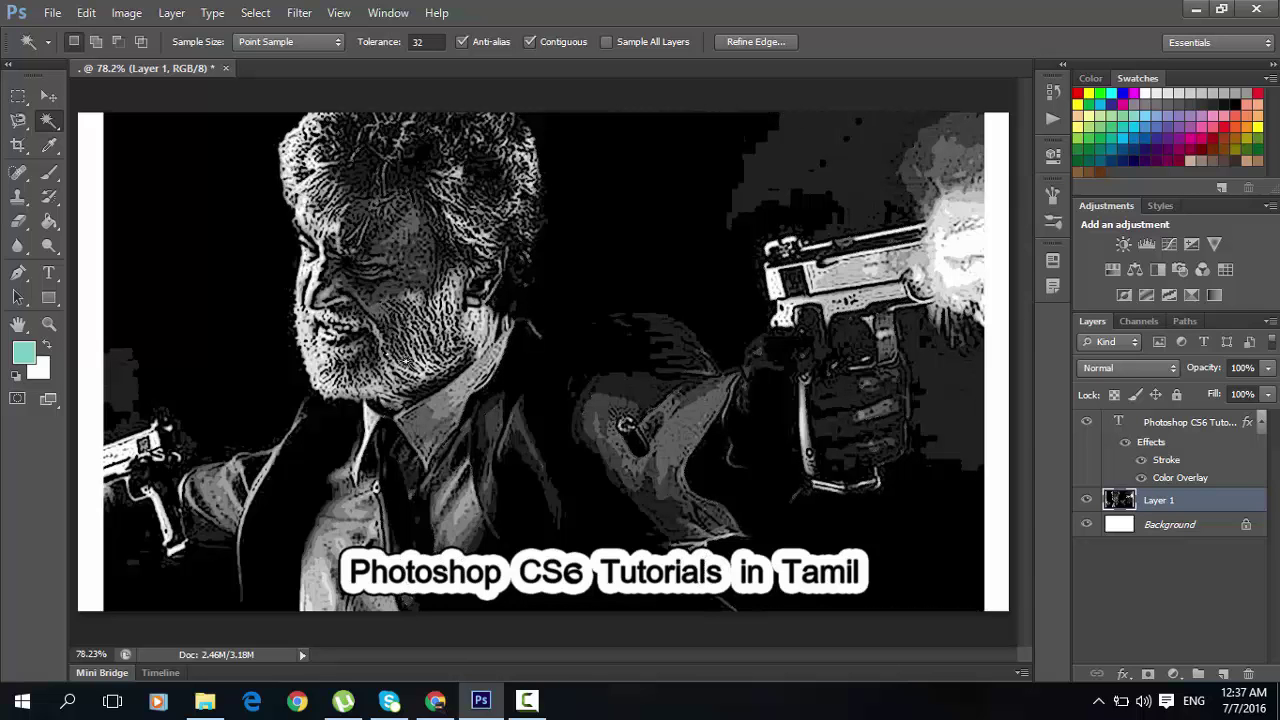
click(474, 347)
click(442, 300)
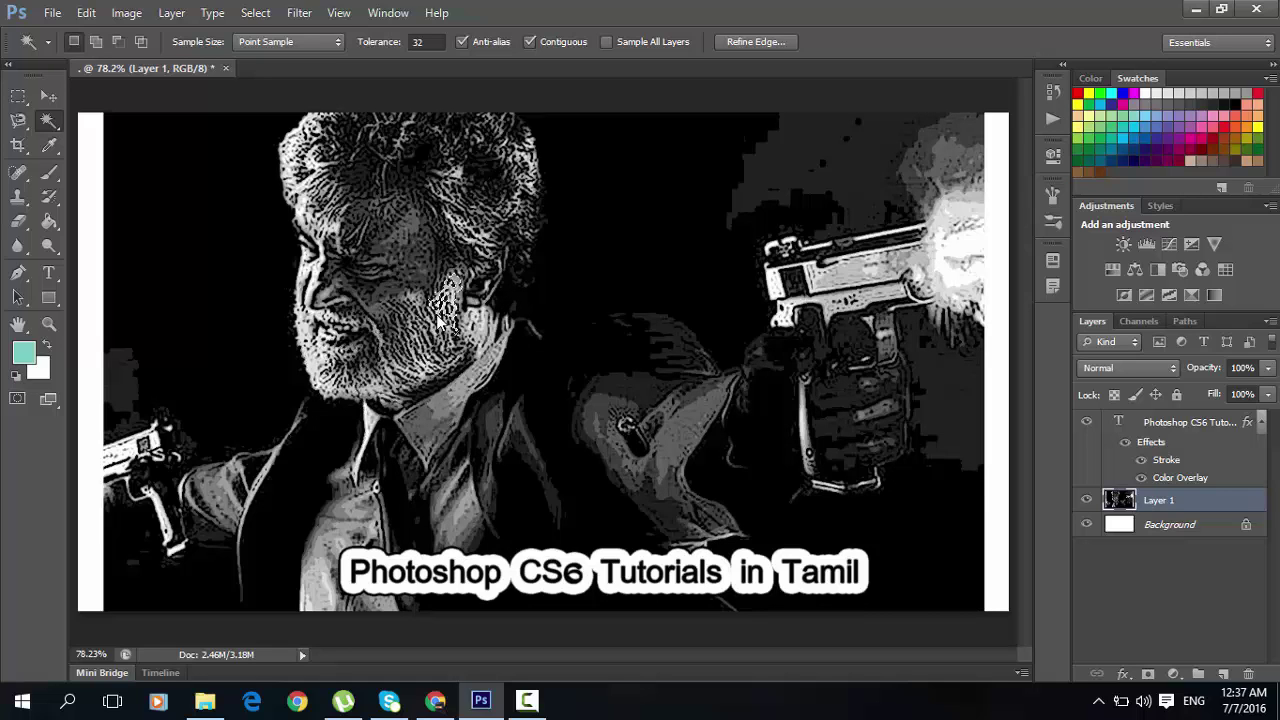
click(408, 347)
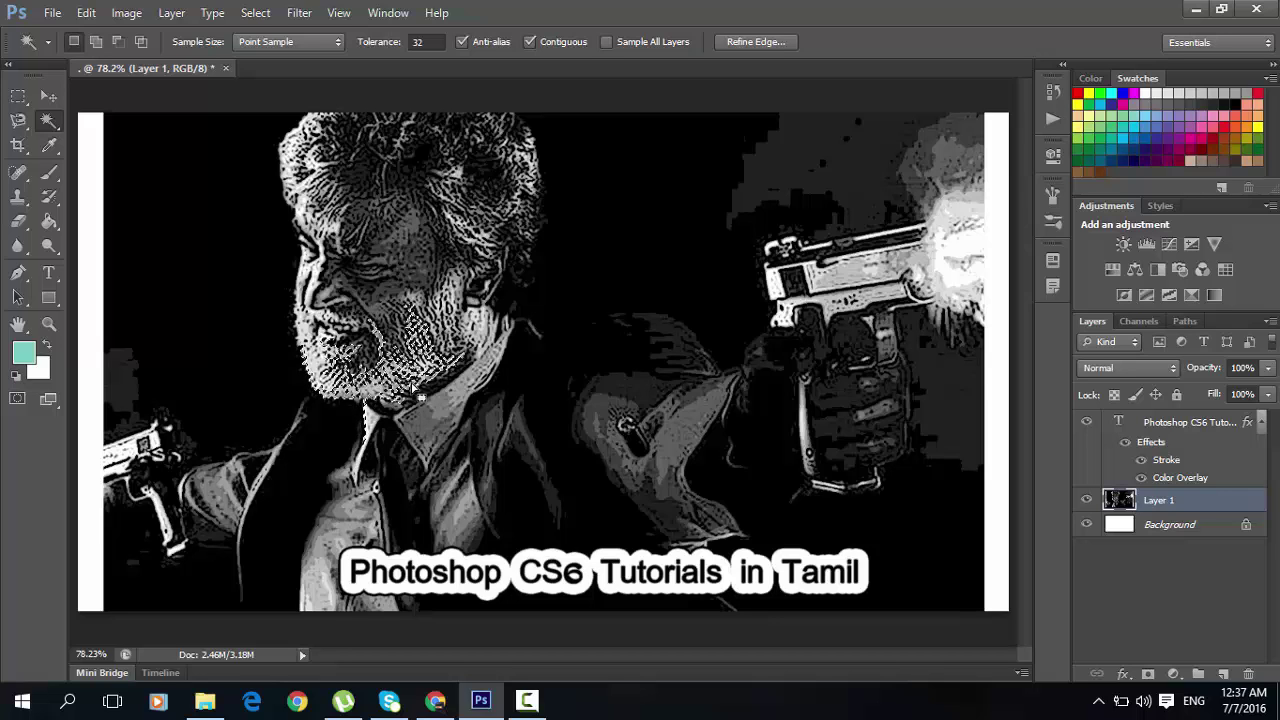
- Undo the teal Paint Bucket fill on the beard and clear the leftover cheek selection
drag(49, 221, 107, 224)
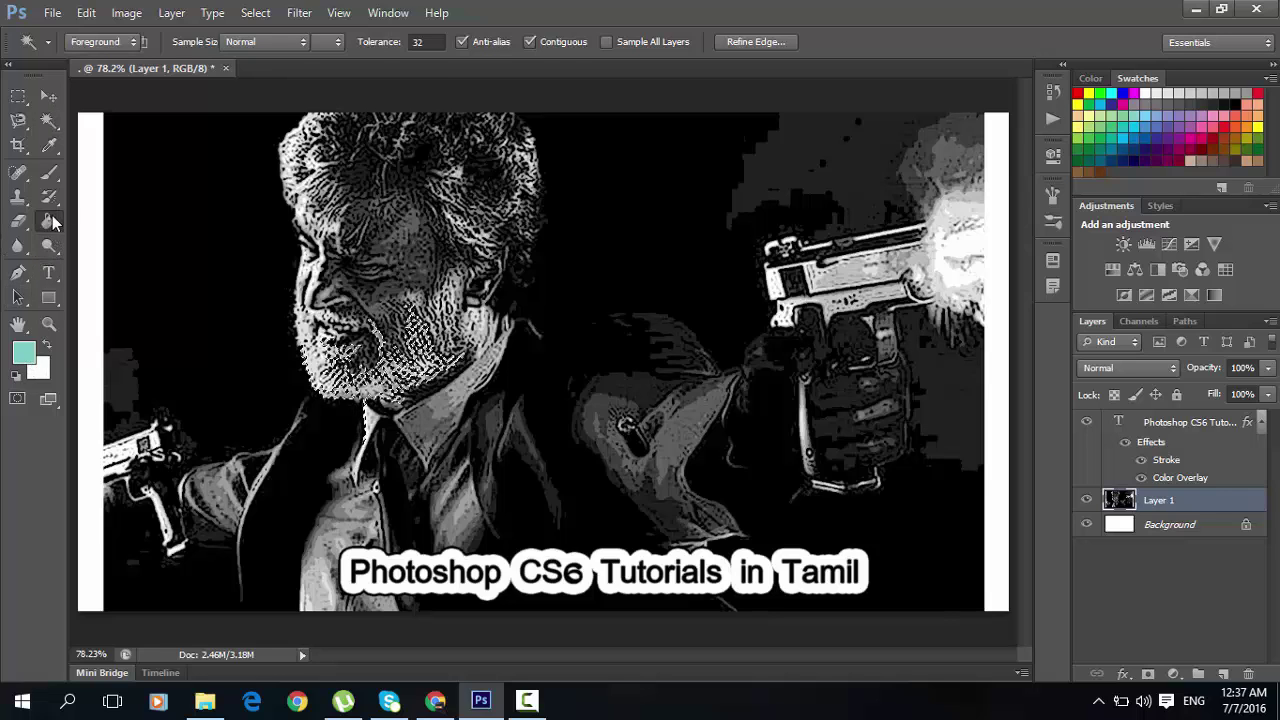
click(122, 235)
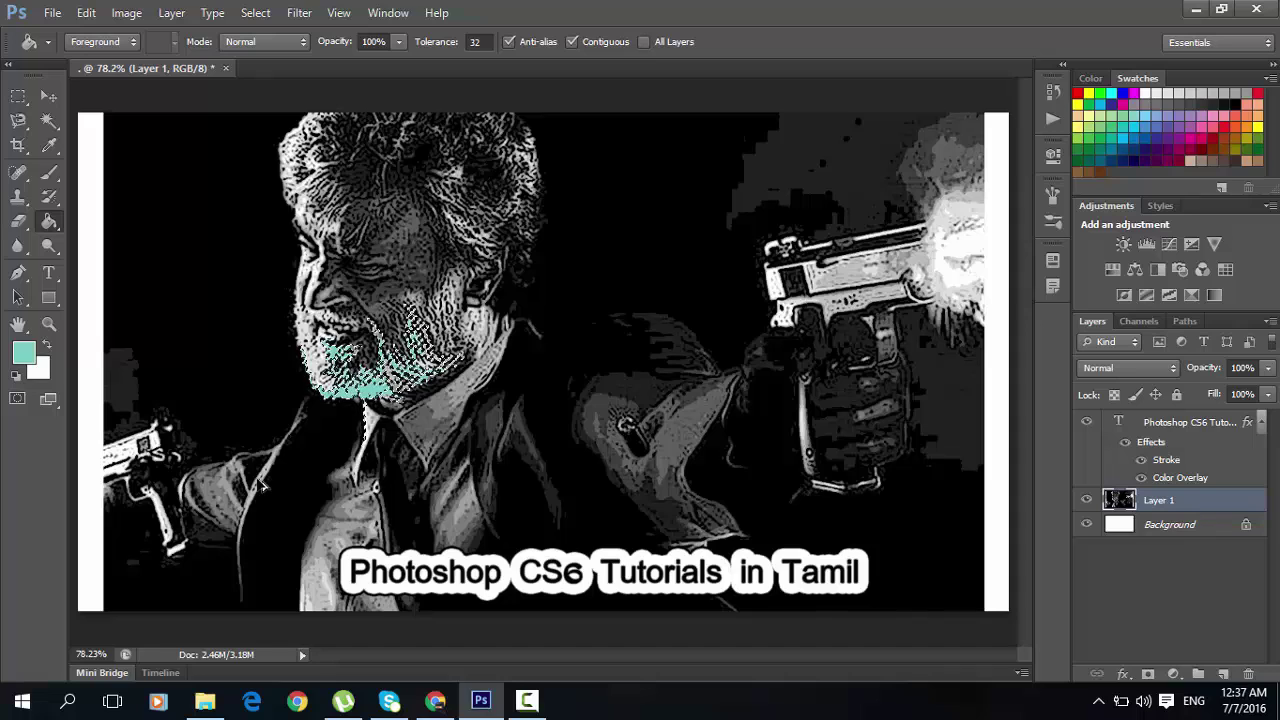
key(ctrl+z)
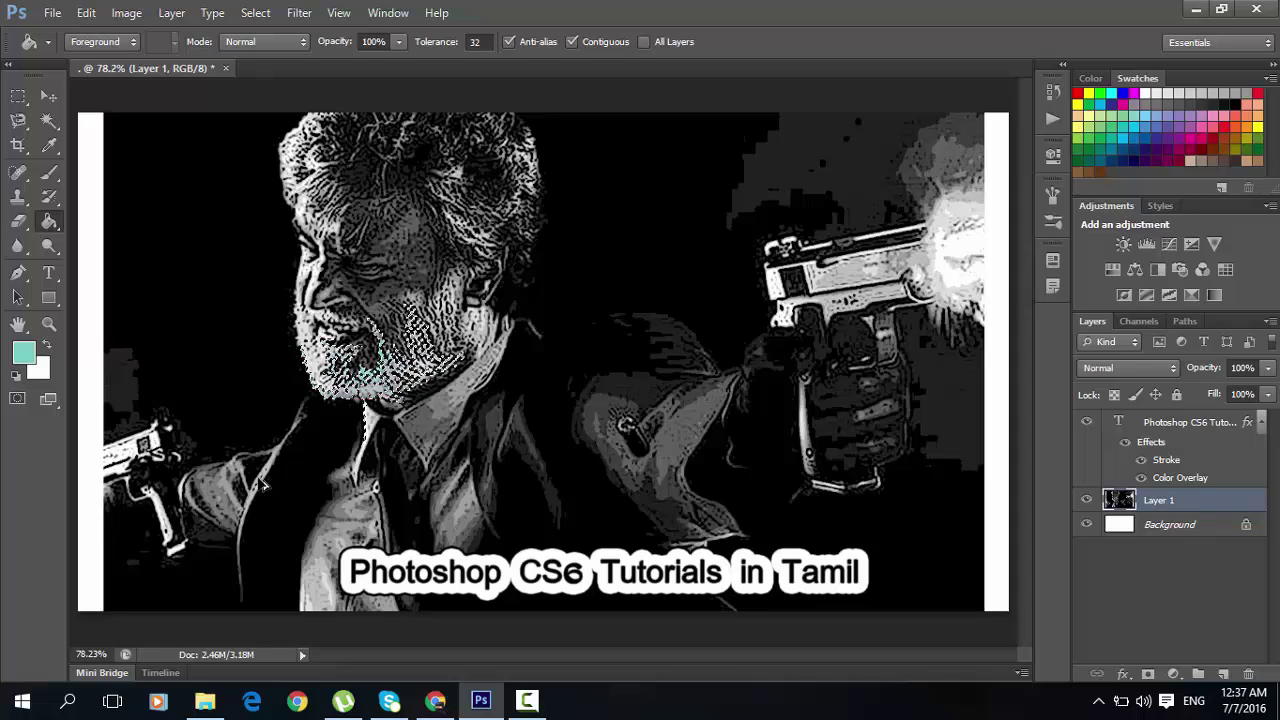
key(ctrl+alt+z)
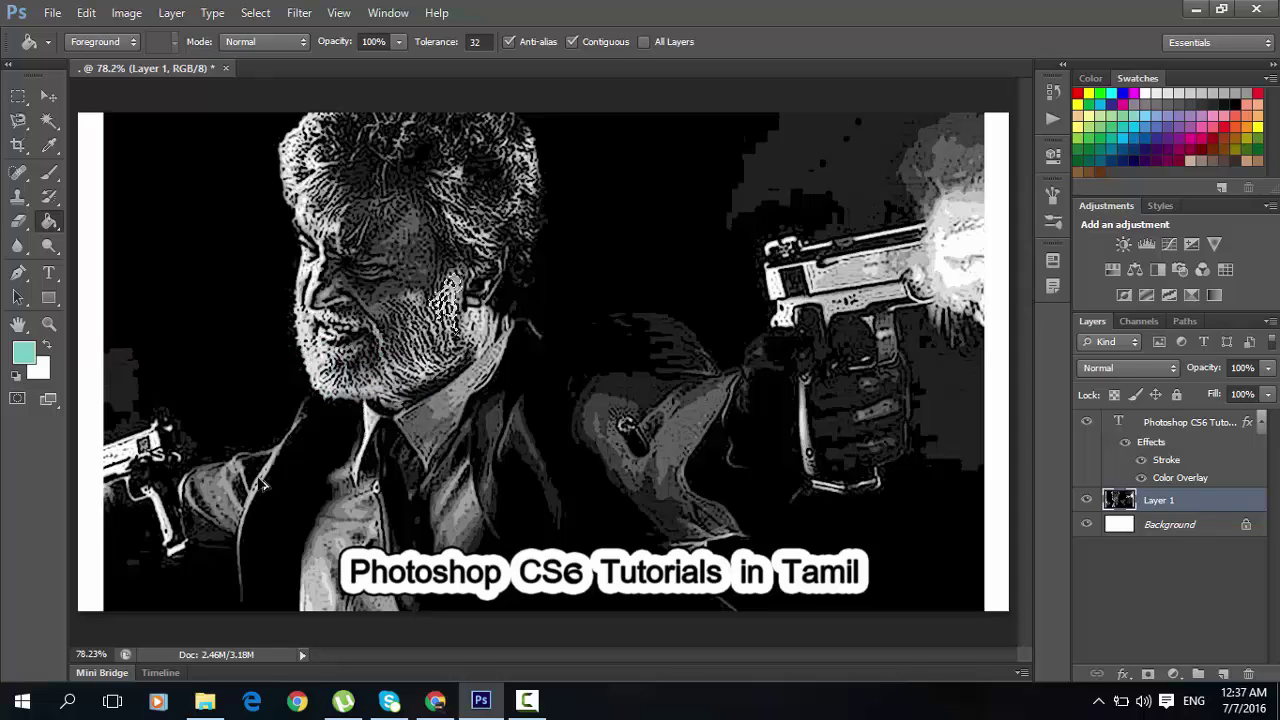
key(ctrl+alt+z)
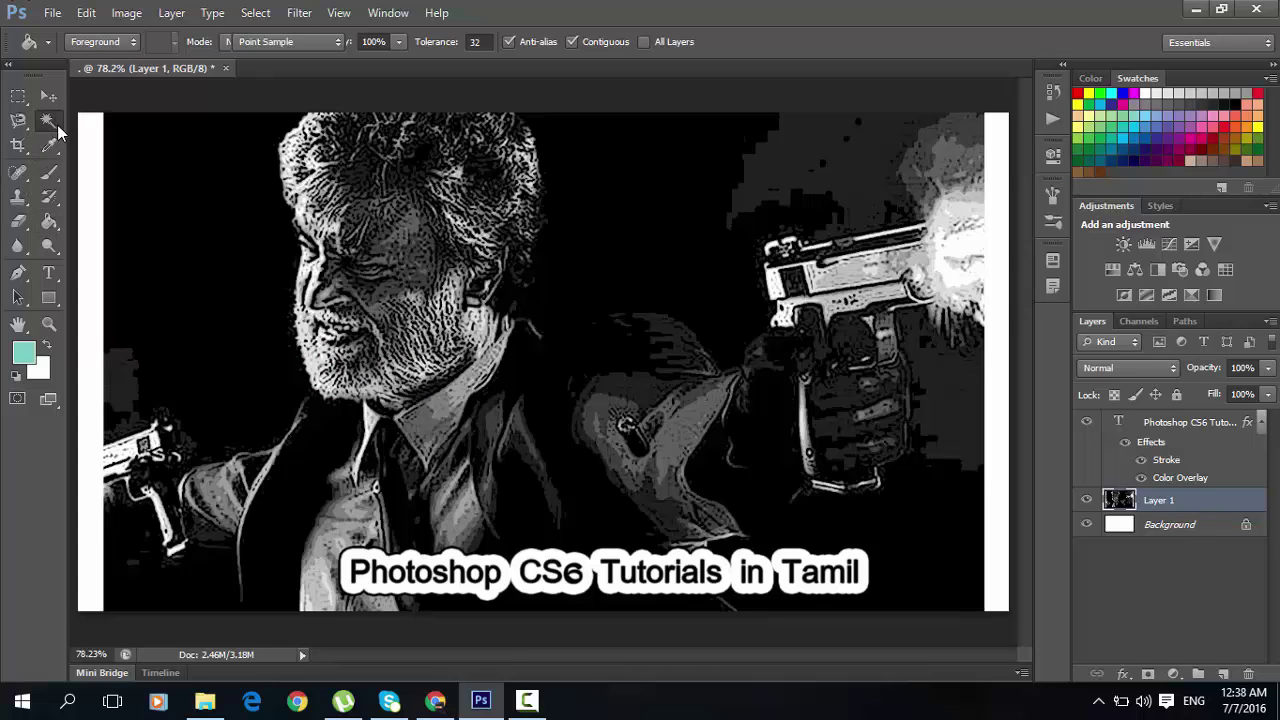
- Crop the image tightly around the face, then undo the crop
drag(48, 120, 92, 140)
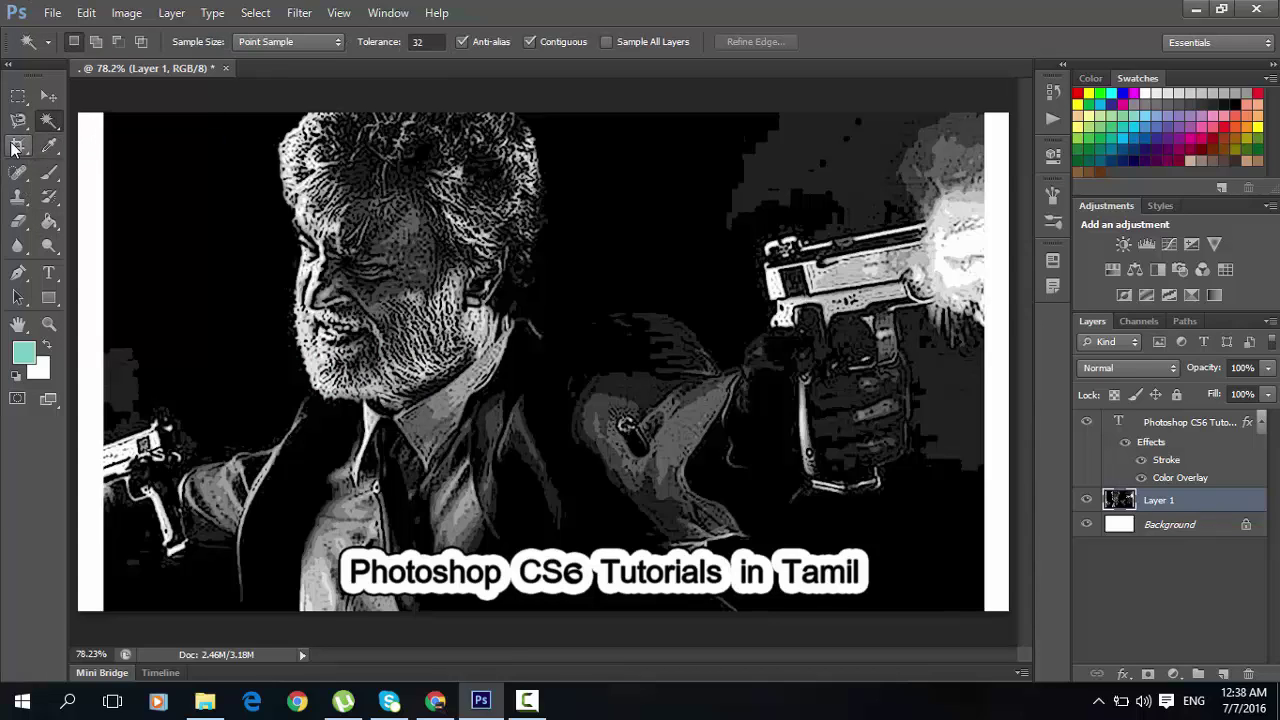
drag(14, 148, 86, 152)
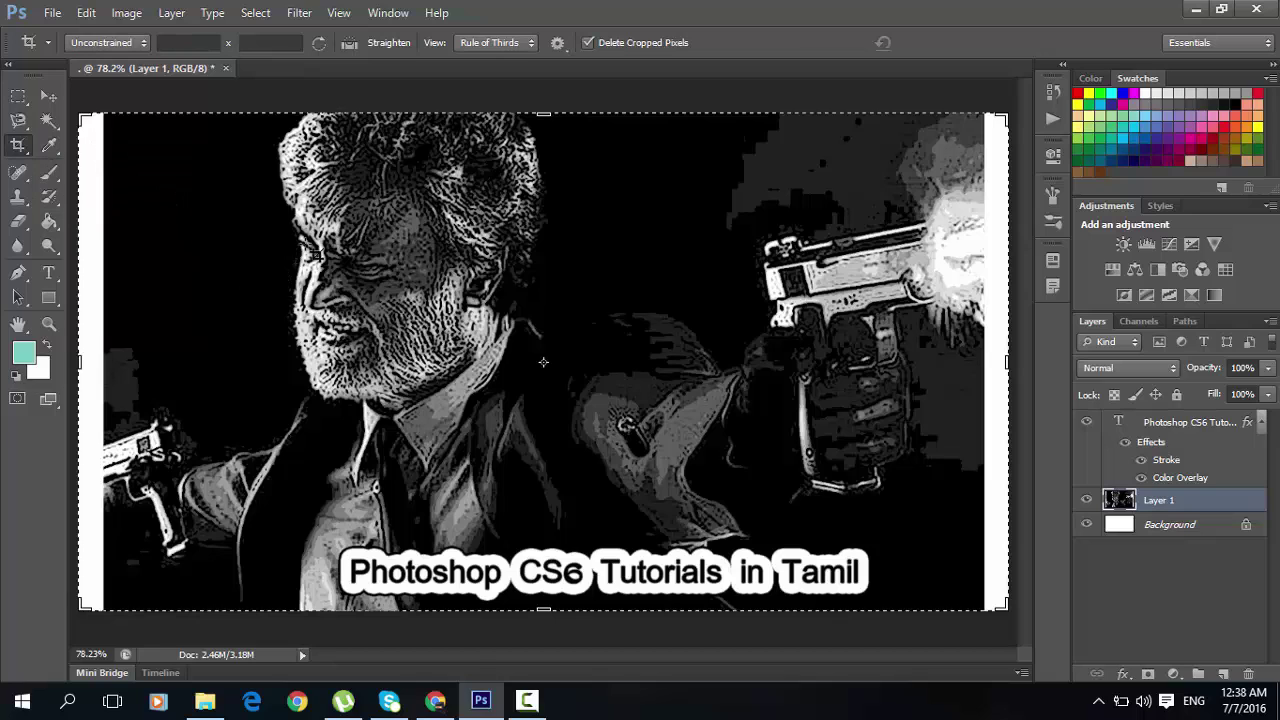
drag(291, 228, 515, 449)
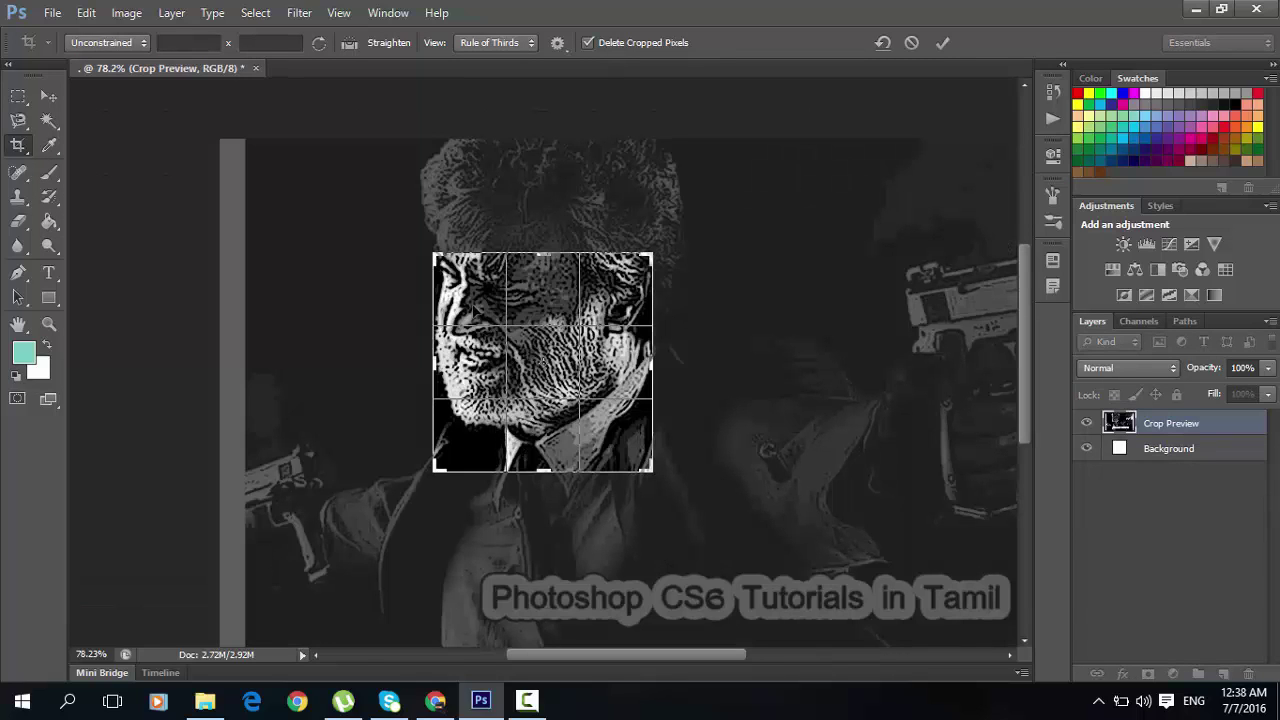
key(Return)
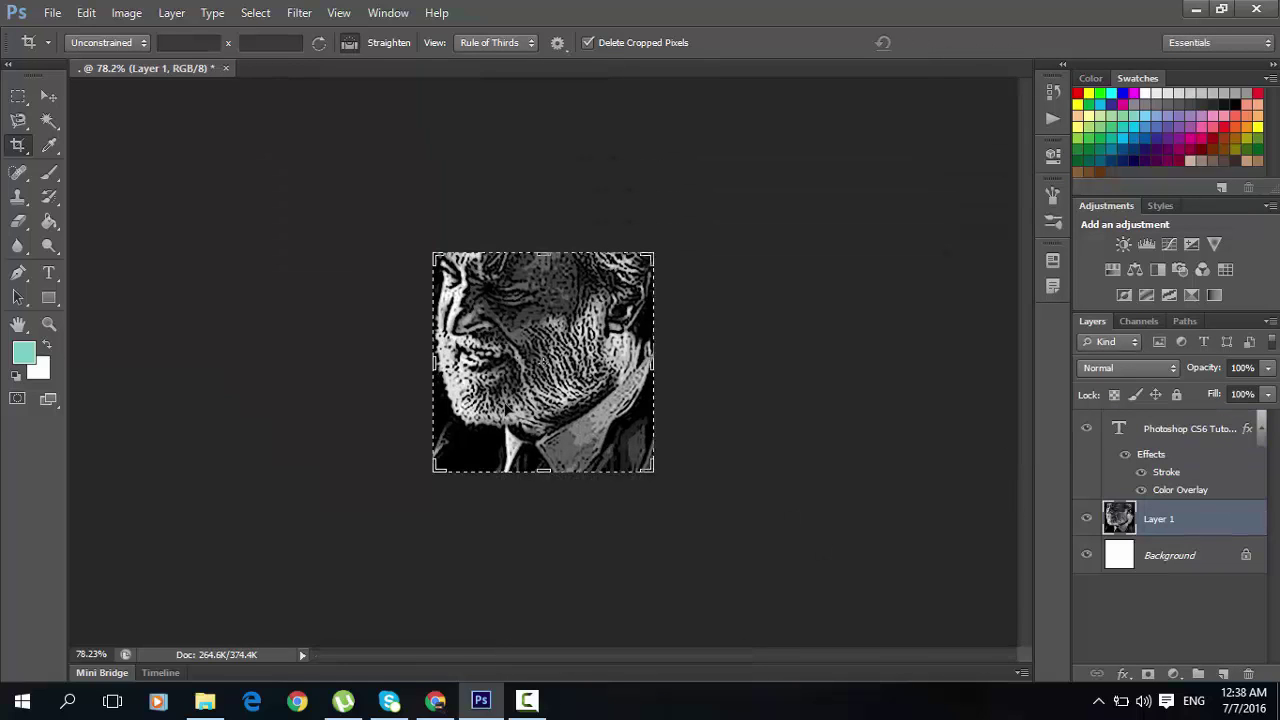
key(ctrl+z)
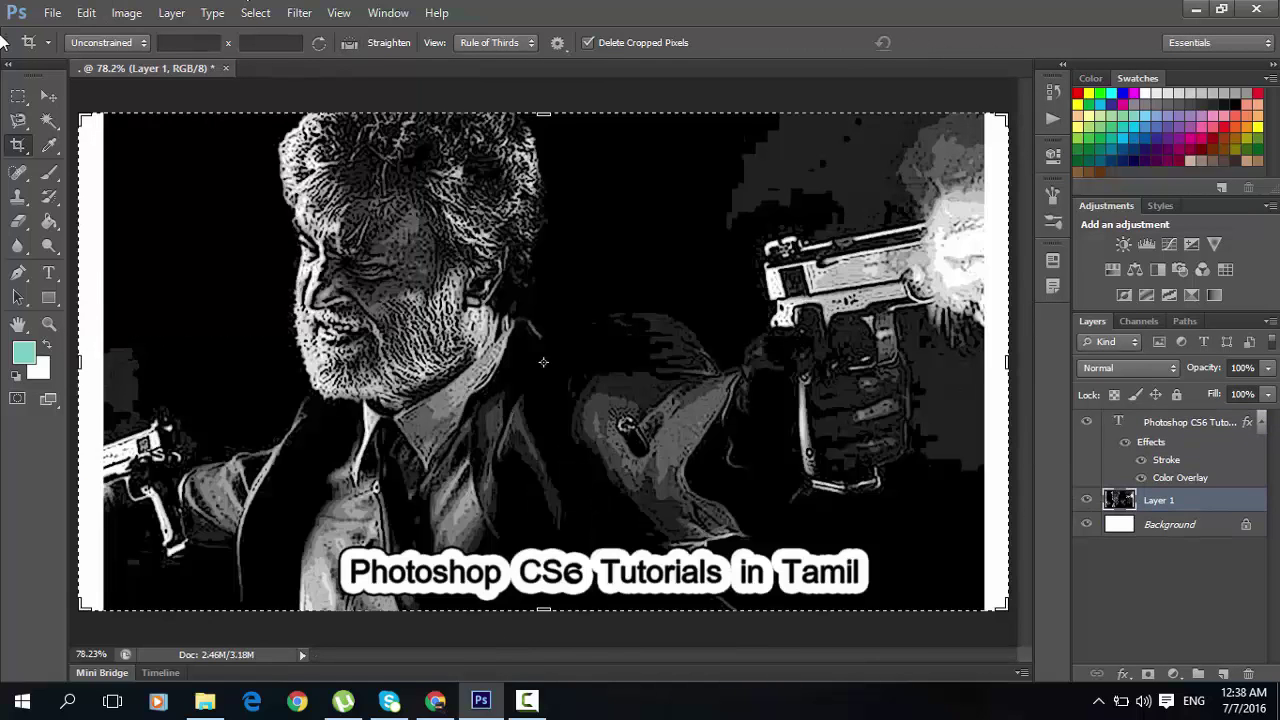
- Switch to the Slice Select tool from the crop tool group
right_click(30, 155)
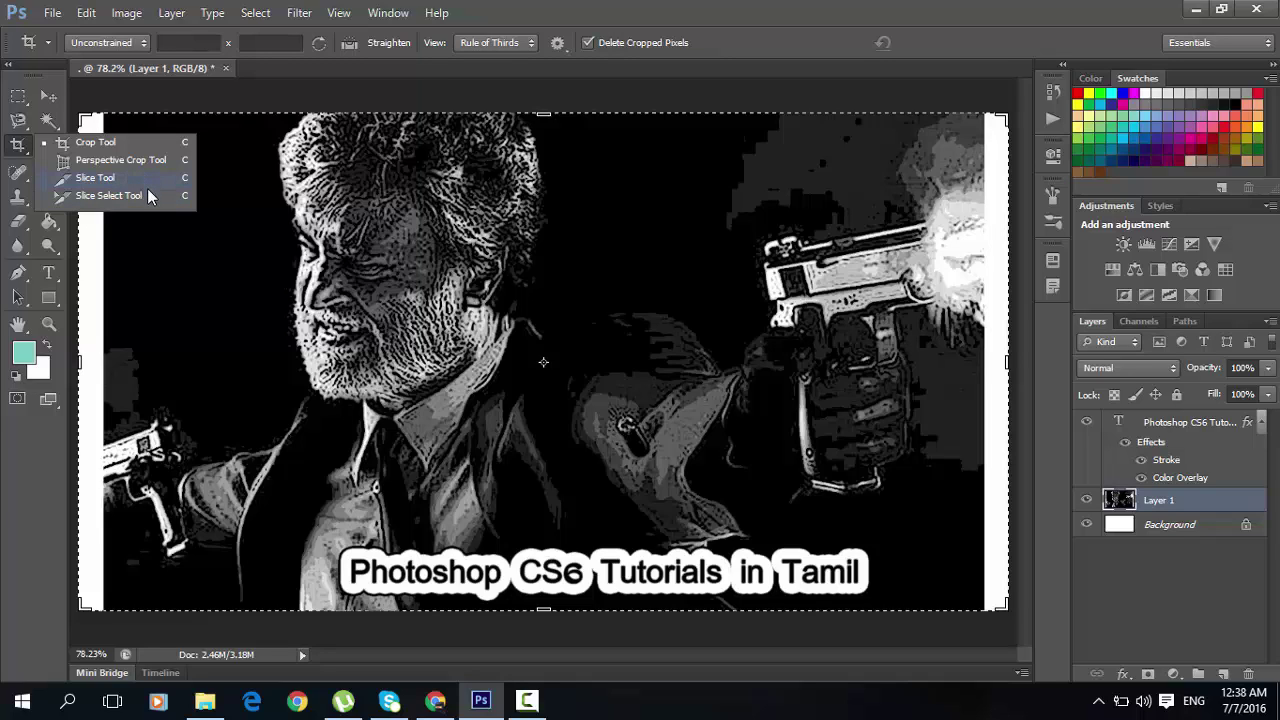
click(147, 195)
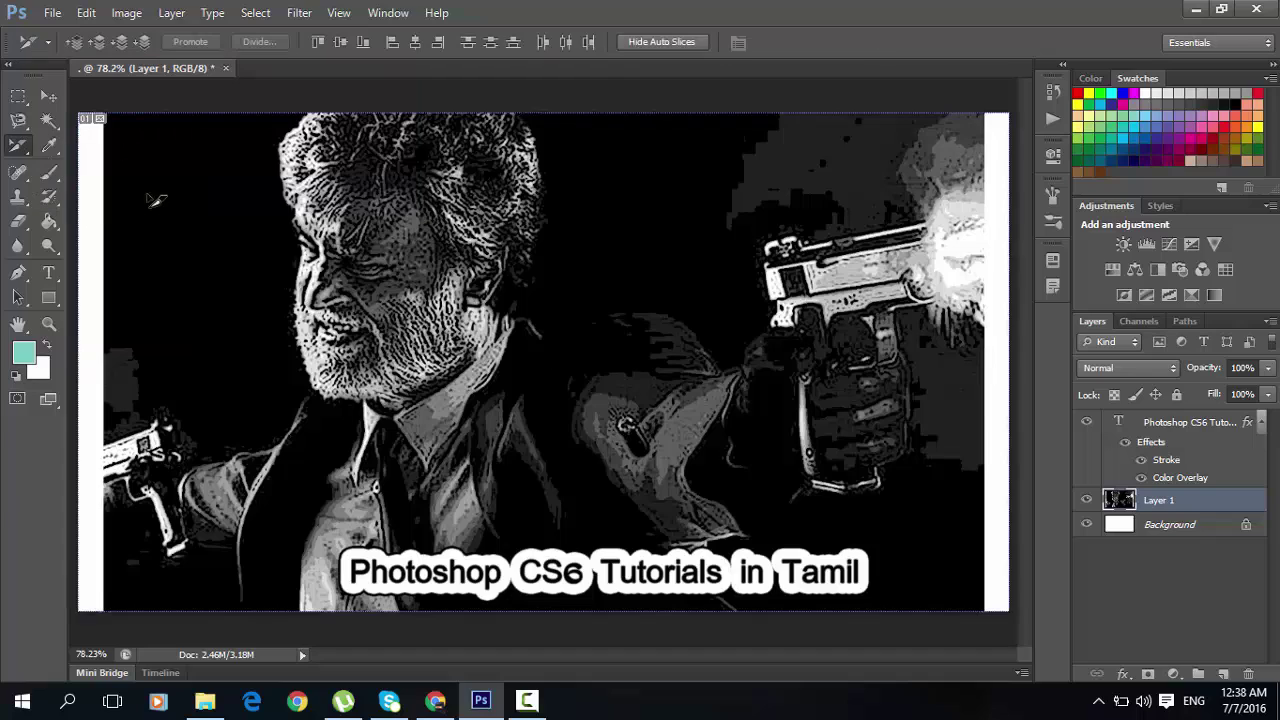
click(52, 152)
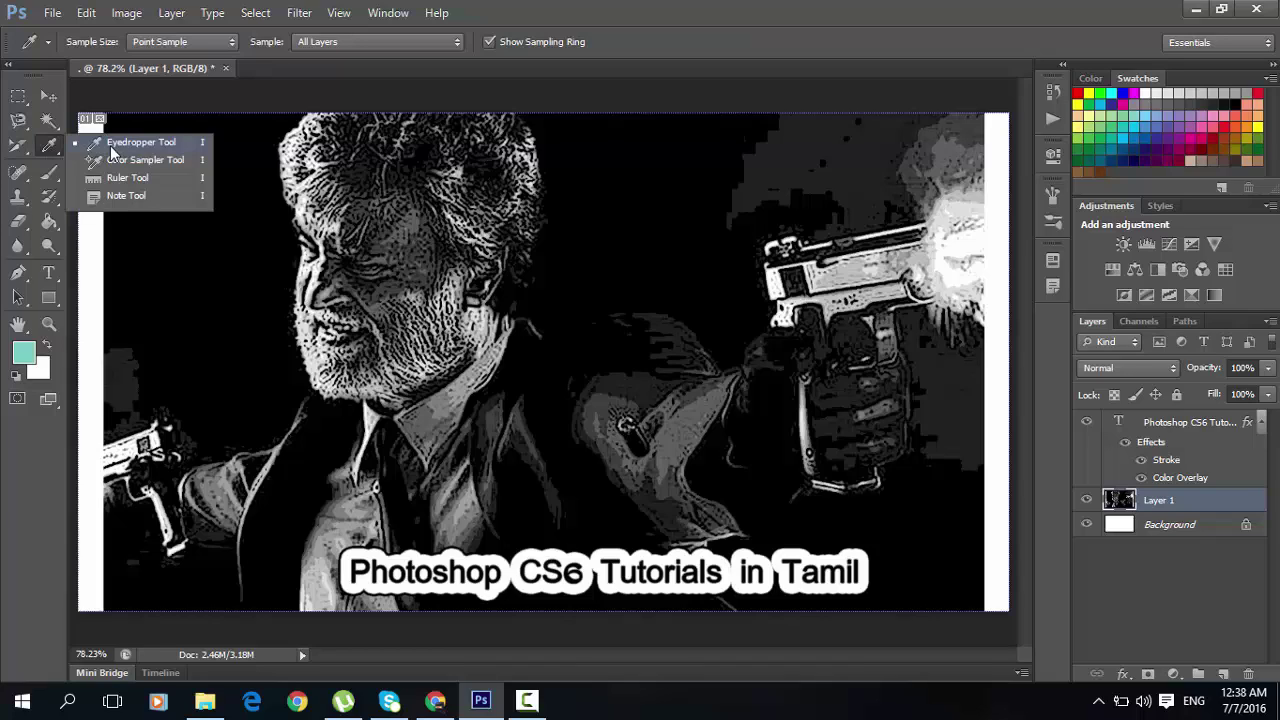
- Sample a light grey foreground colour with the Eyedropper from the gun up to the head
click(114, 148)
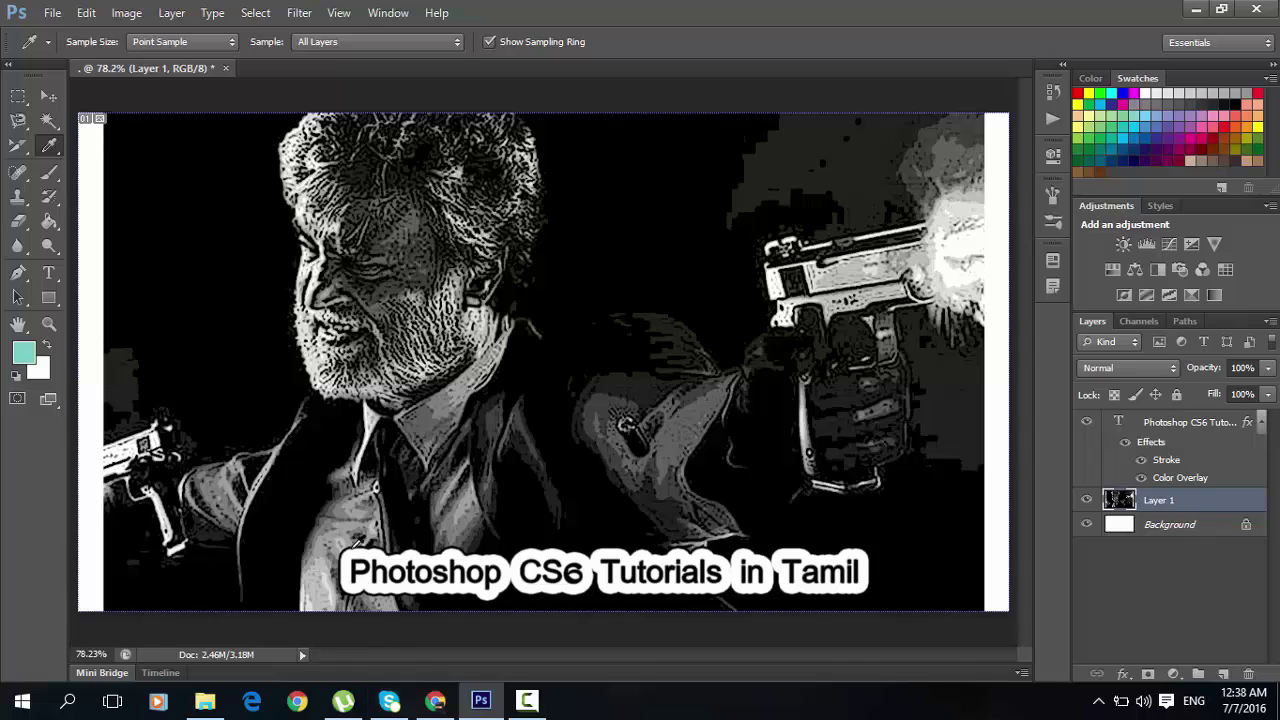
click(130, 452)
mouse_move(140, 418)
mouse_down()
mouse_move(200, 300)
mouse_move(330, 210)
mouse_up()
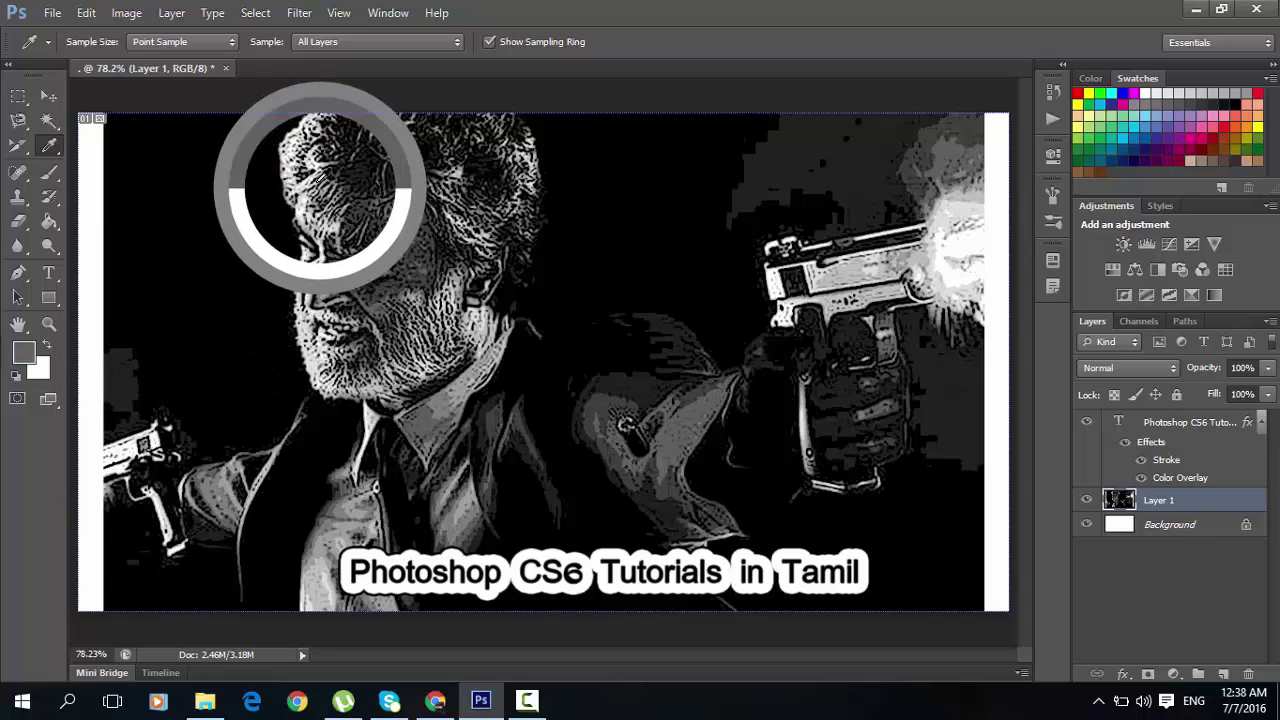
drag(330, 210, 314, 168)
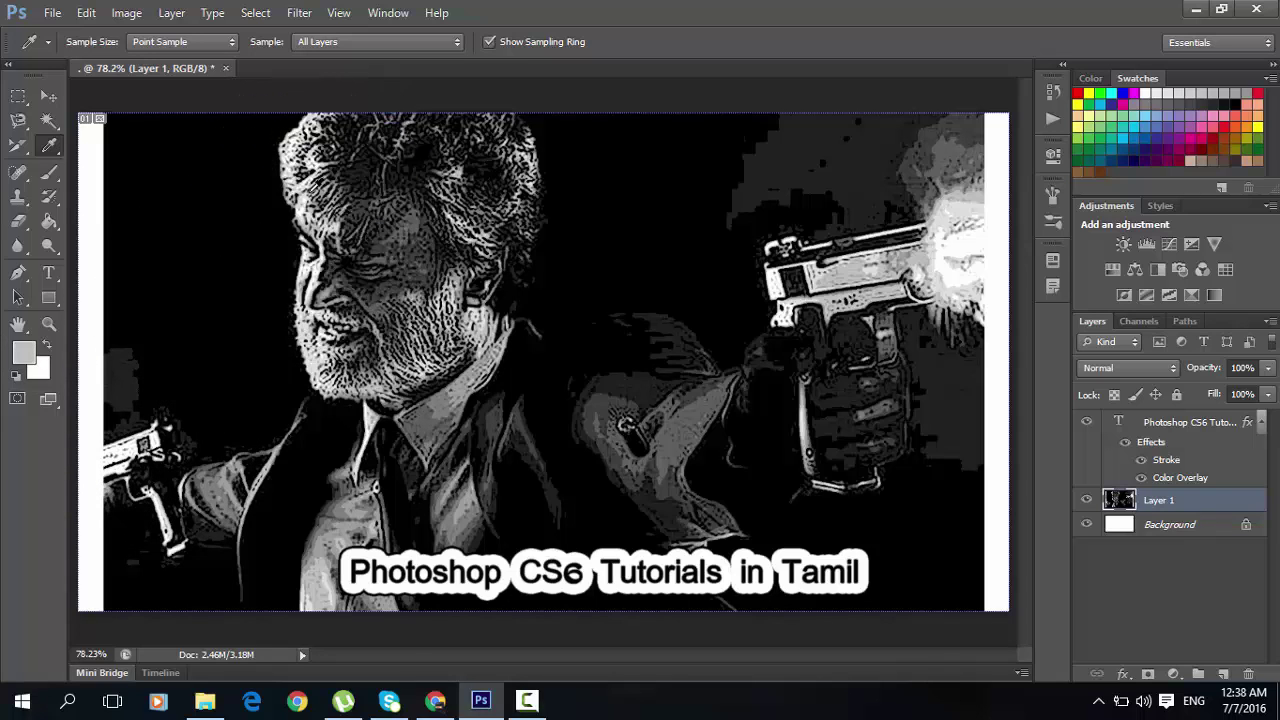
right_click(48, 145)
click(135, 136)
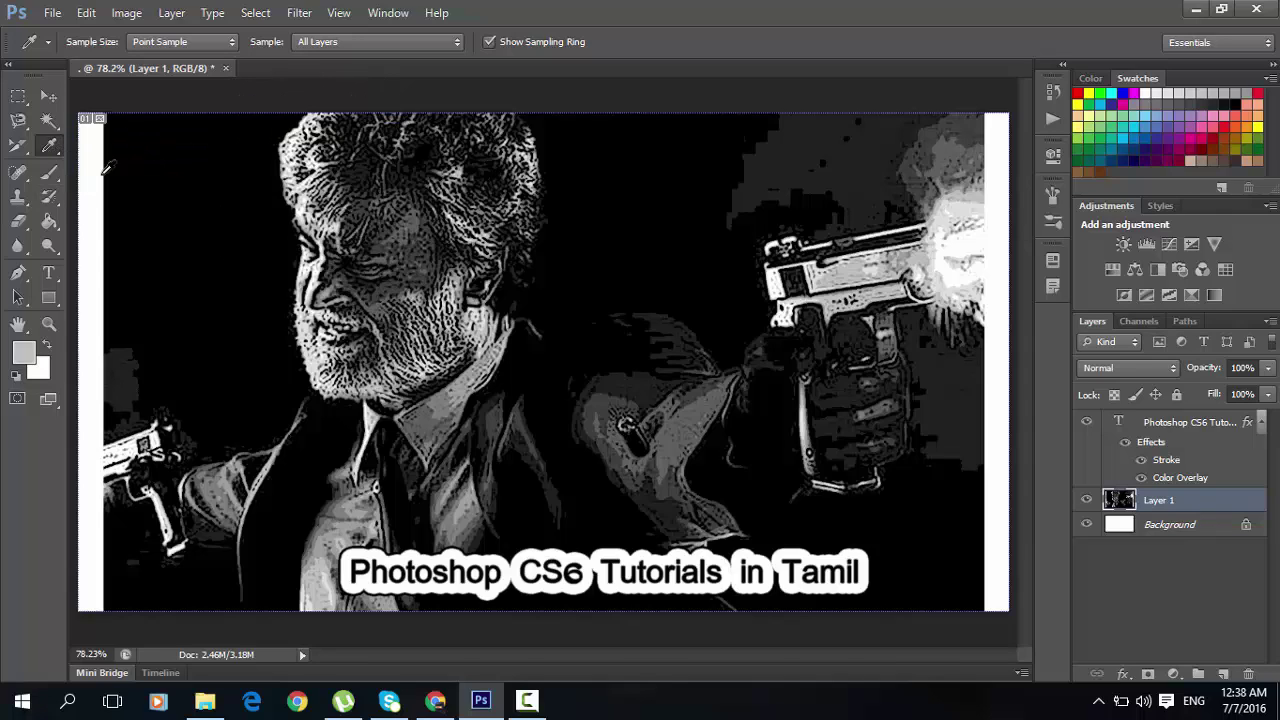
right_click(48, 146)
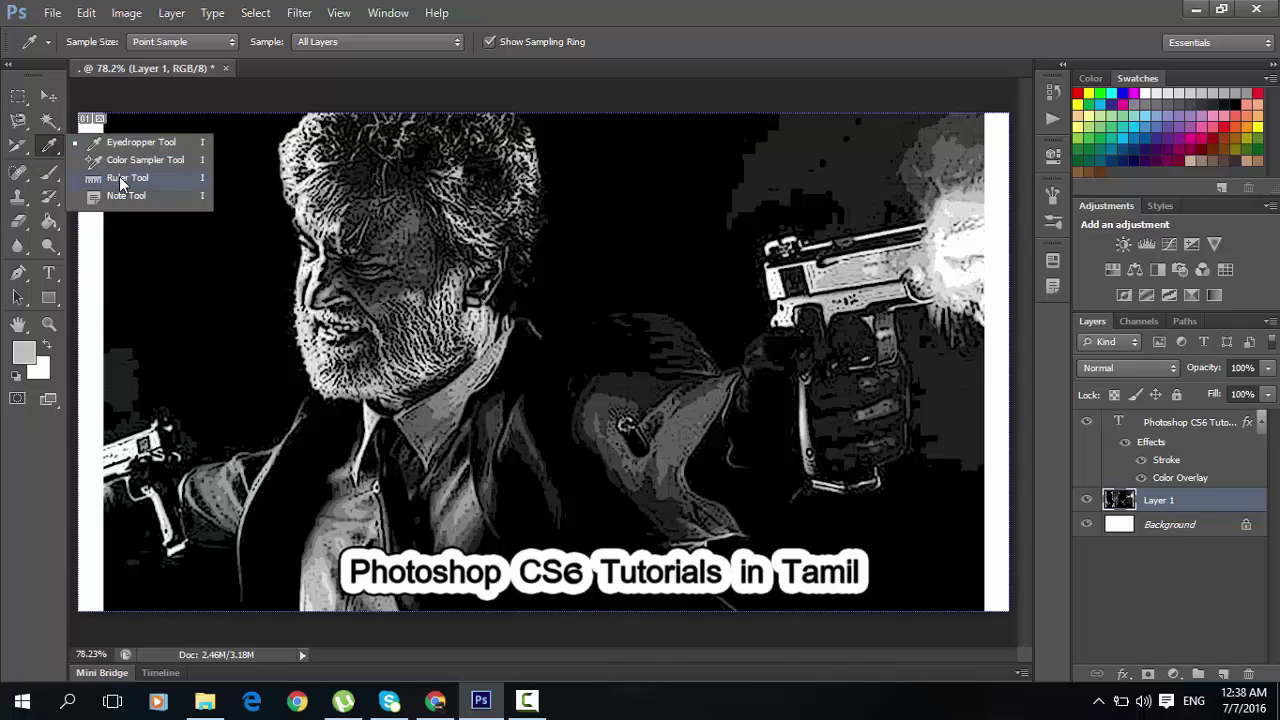
- Draw a horizontal Ruler line toward the right-hand gun, then angle its start downward
click(131, 184)
drag(174, 227, 759, 227)
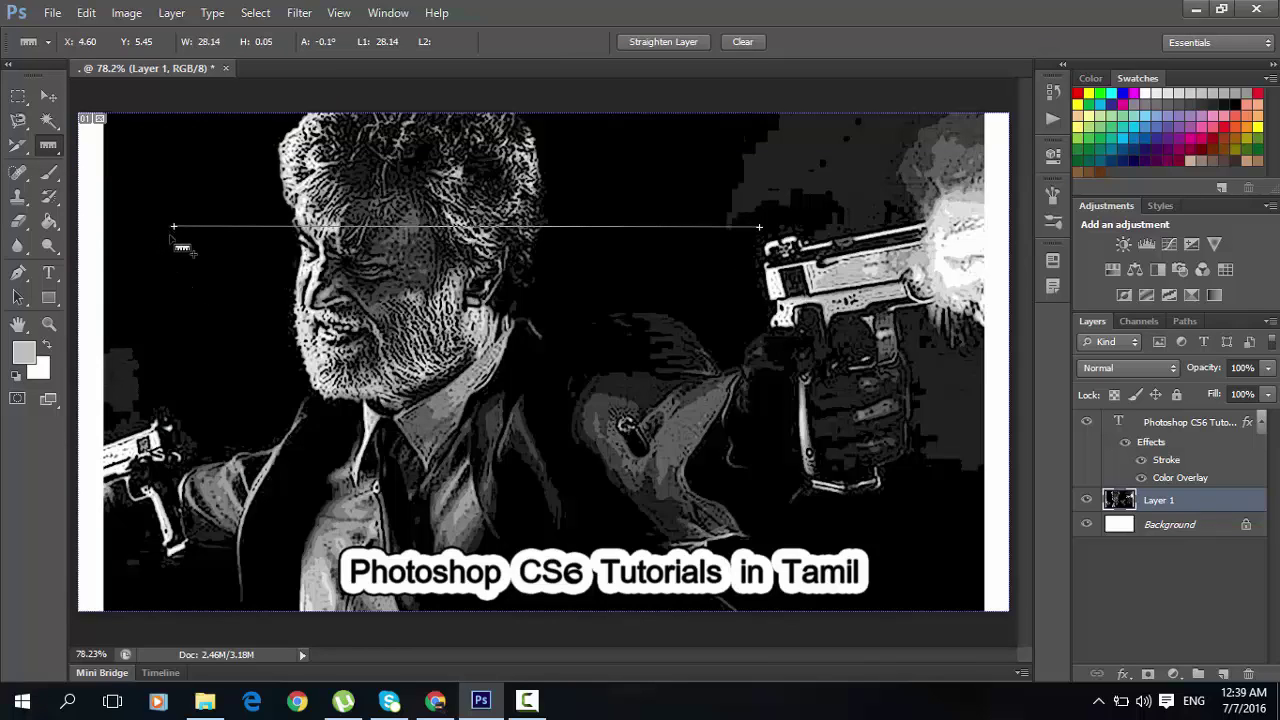
drag(174, 227, 182, 390)
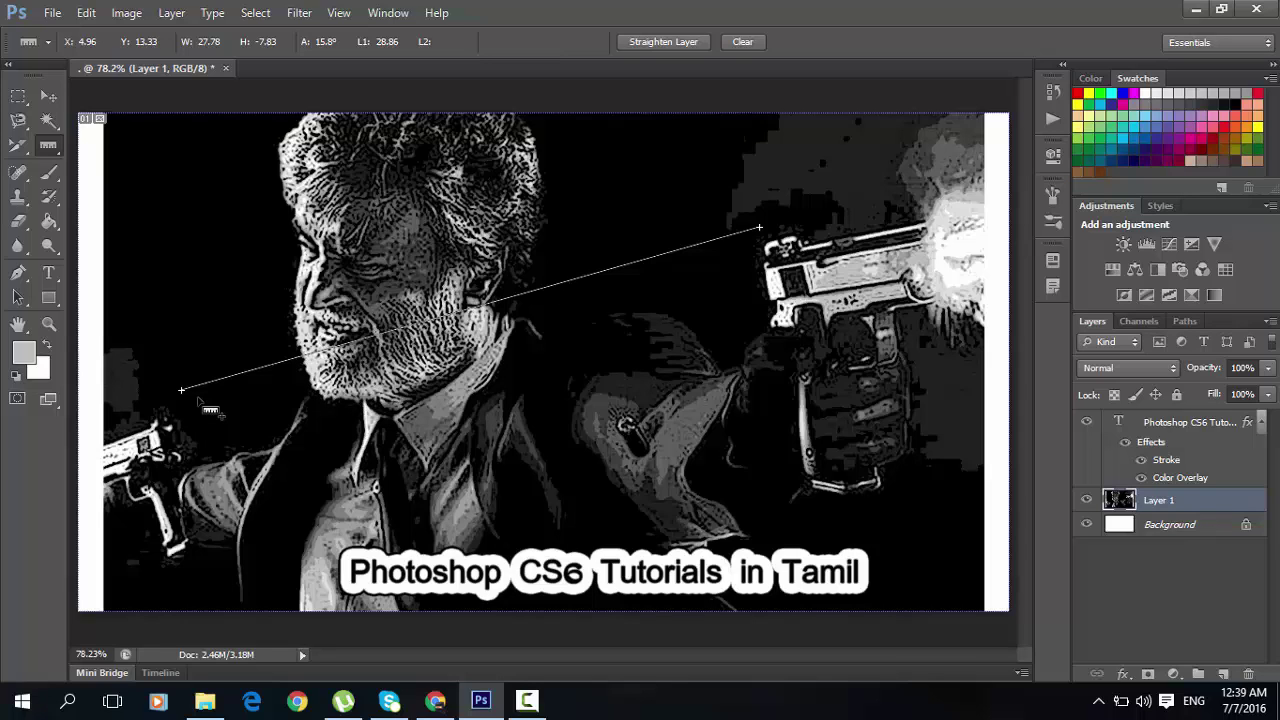
- Collapse the ruler line to a tiny 0.29 measurement at 161.6°
right_click(286, 366)
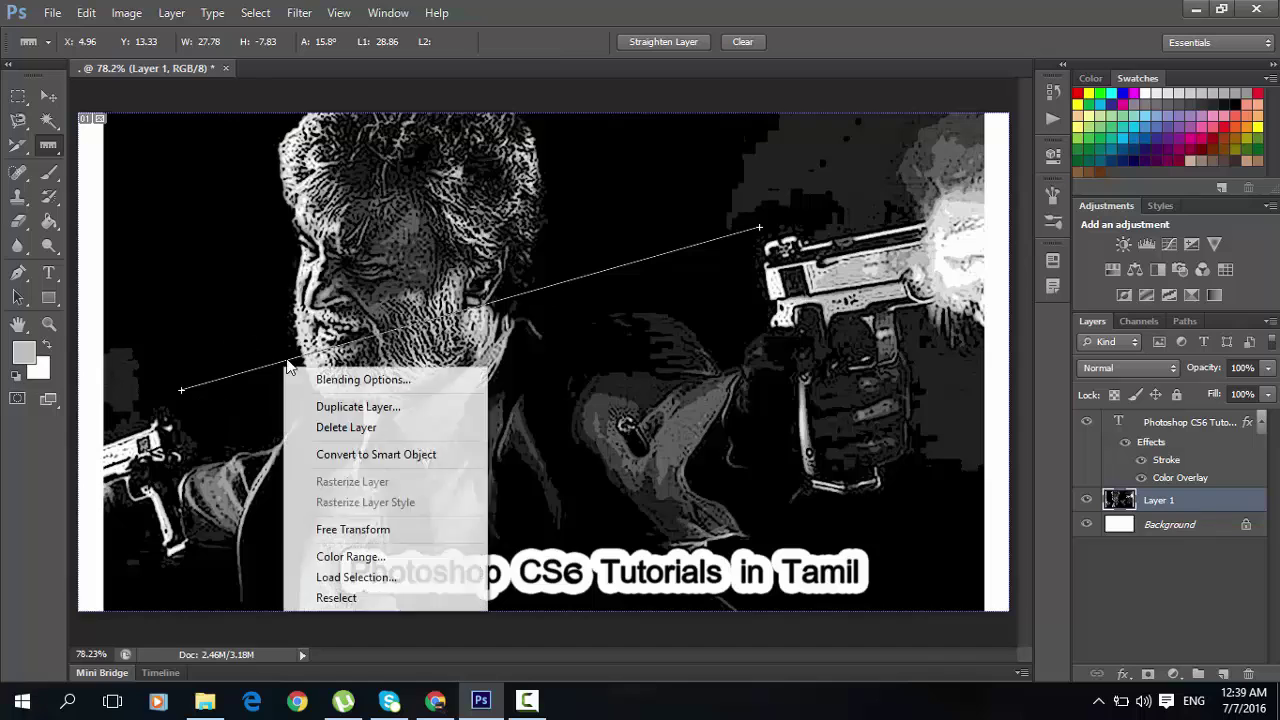
key(Escape)
right_click(286, 366)
key(Escape)
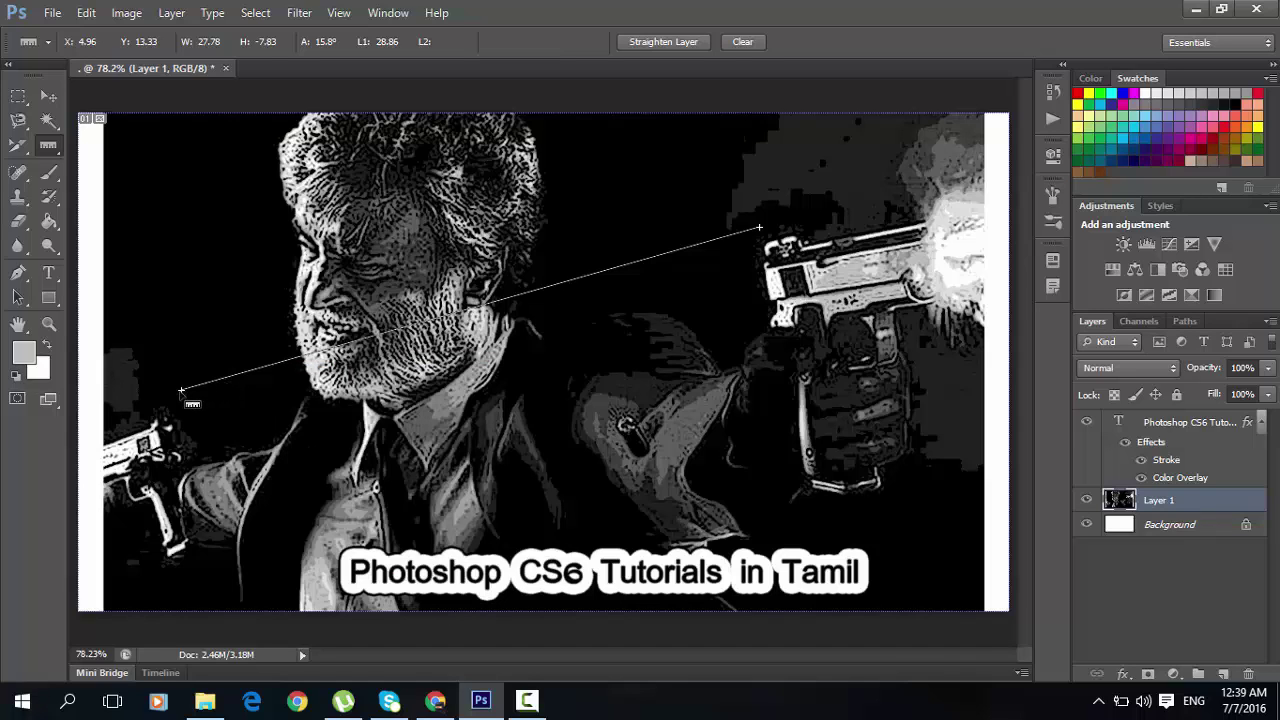
drag(181, 390, 763, 230)
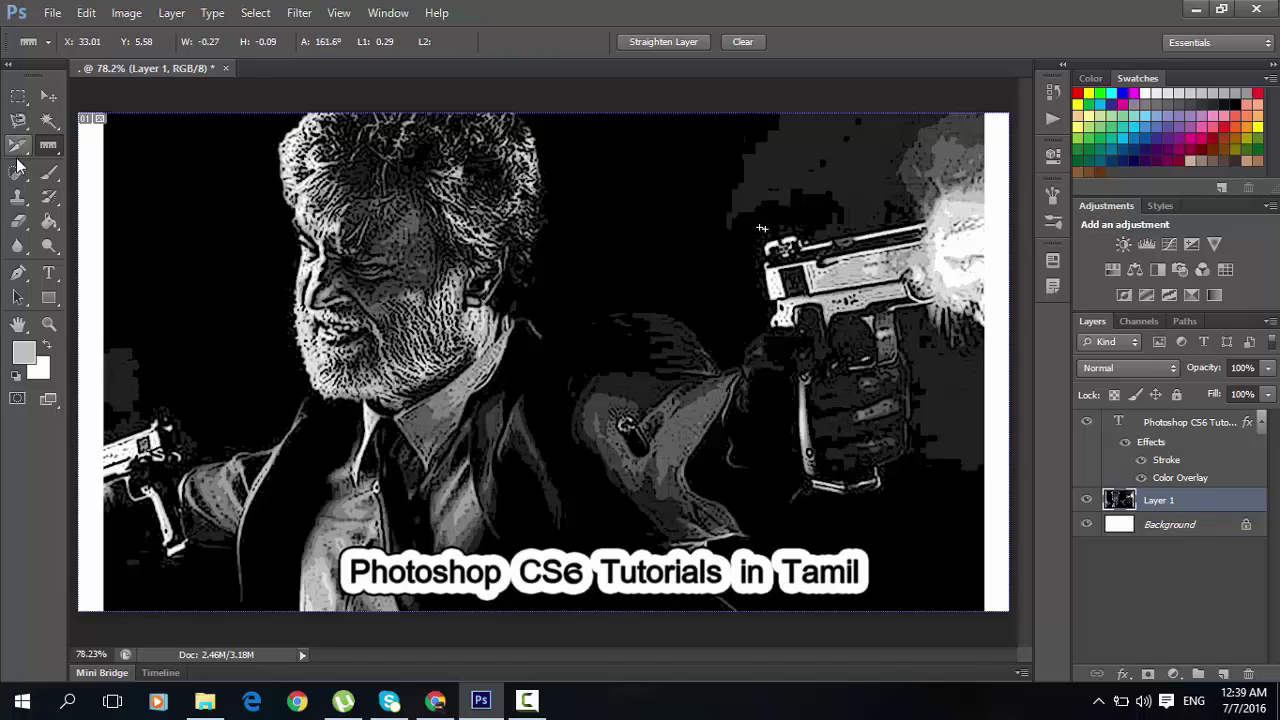
right_click(49, 149)
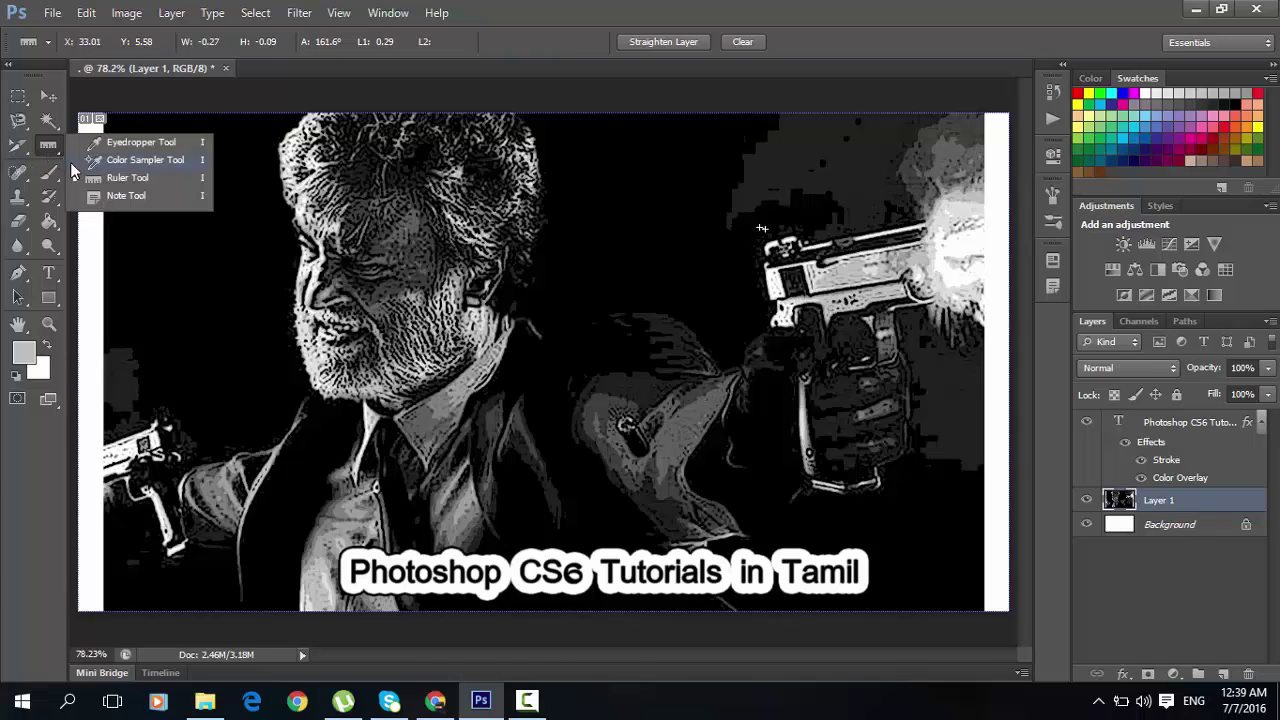
- Add a note beside the face with the Note tool, then delete it and confirm
click(108, 196)
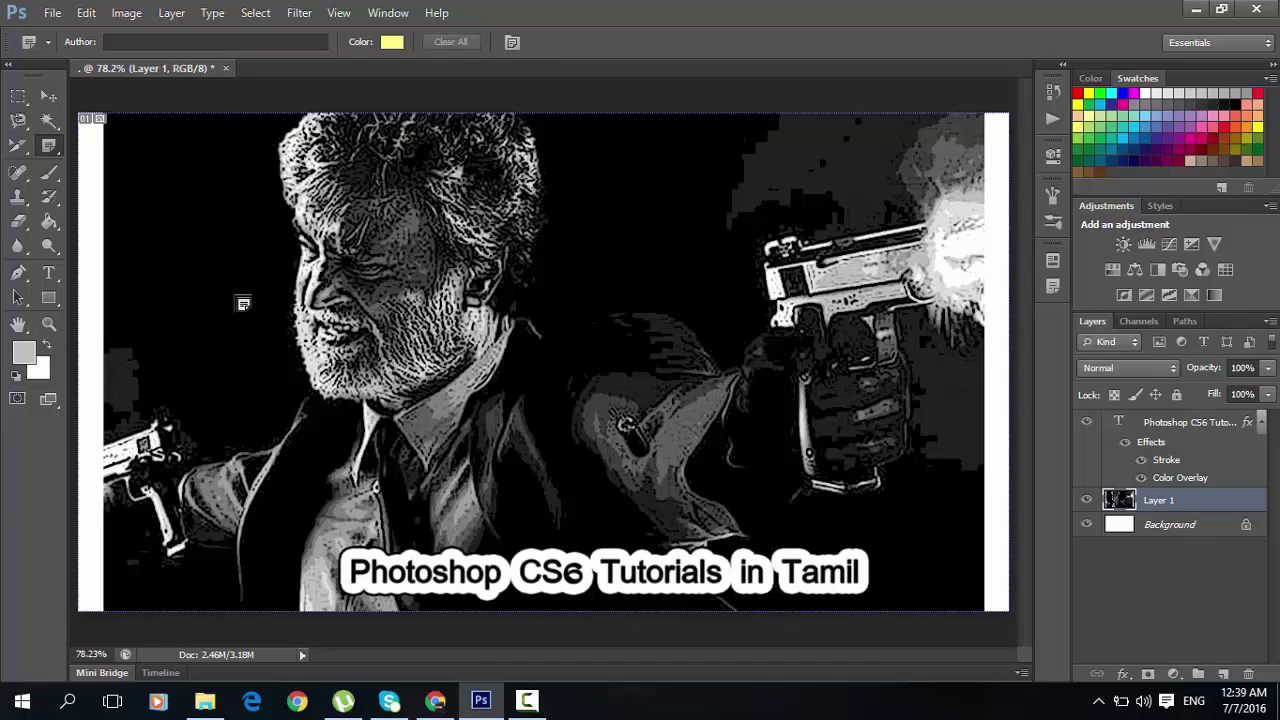
click(211, 270)
text(type here)
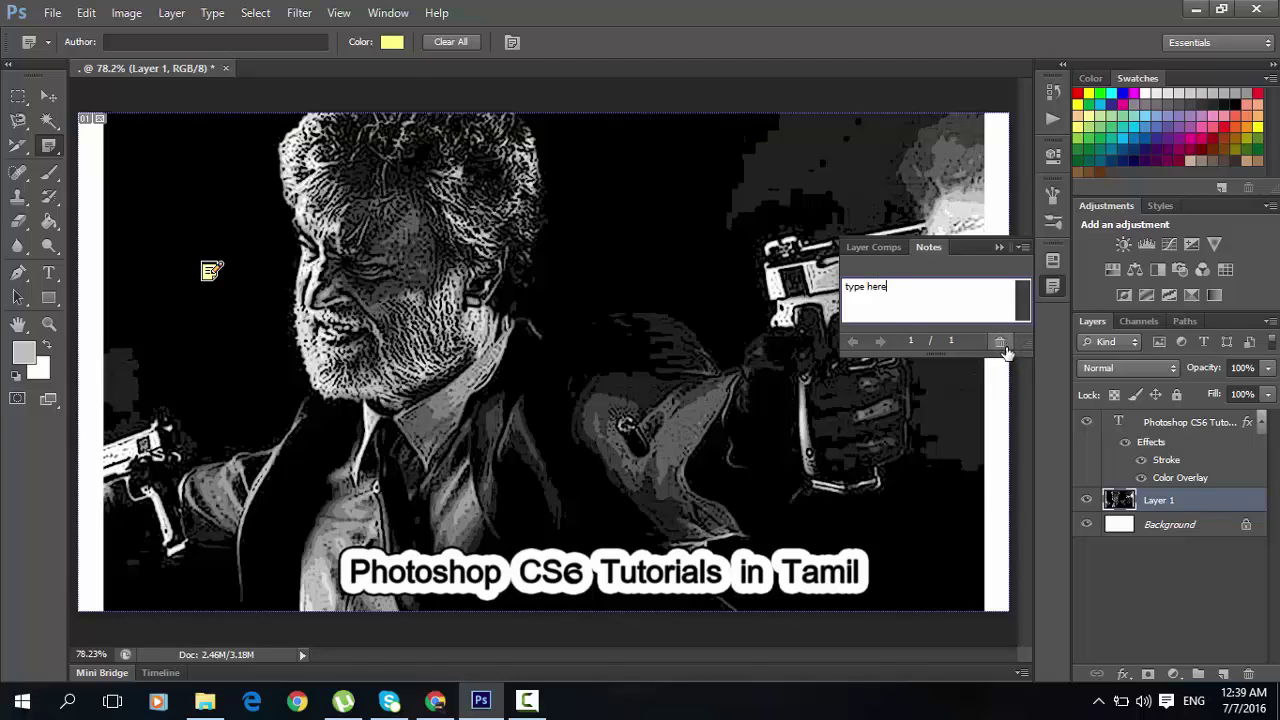
click(996, 247)
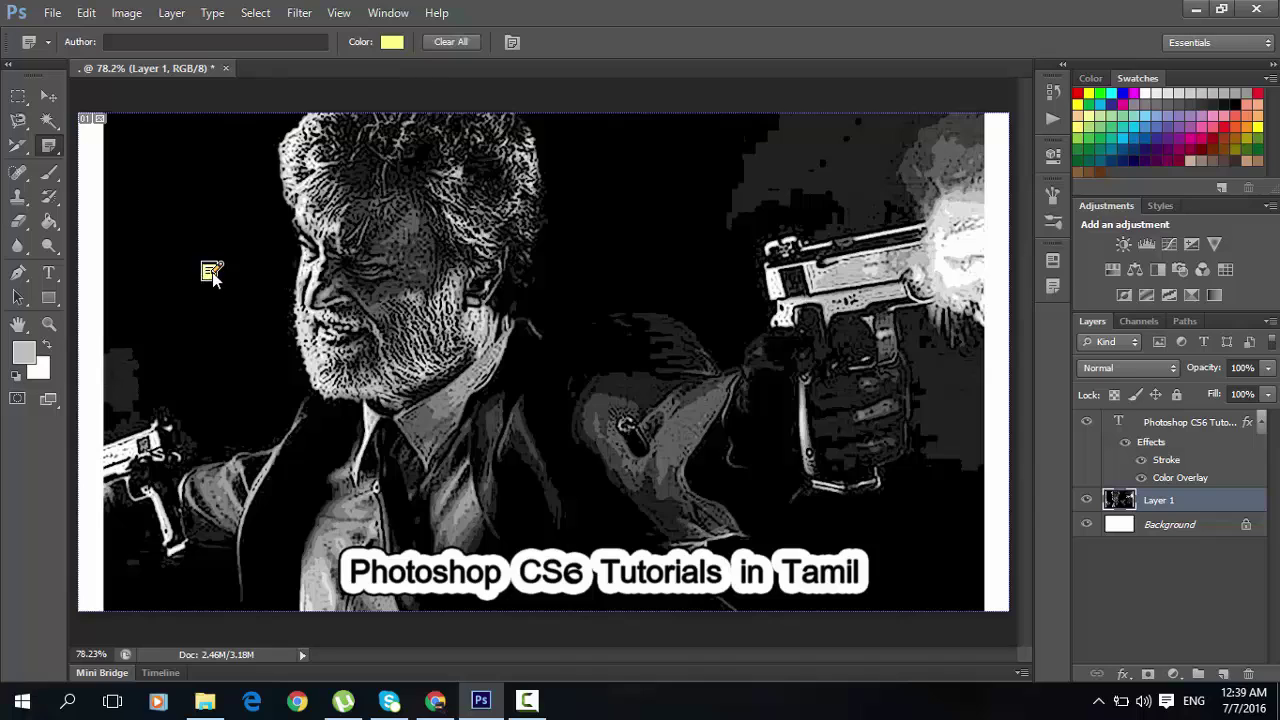
right_click(211, 273)
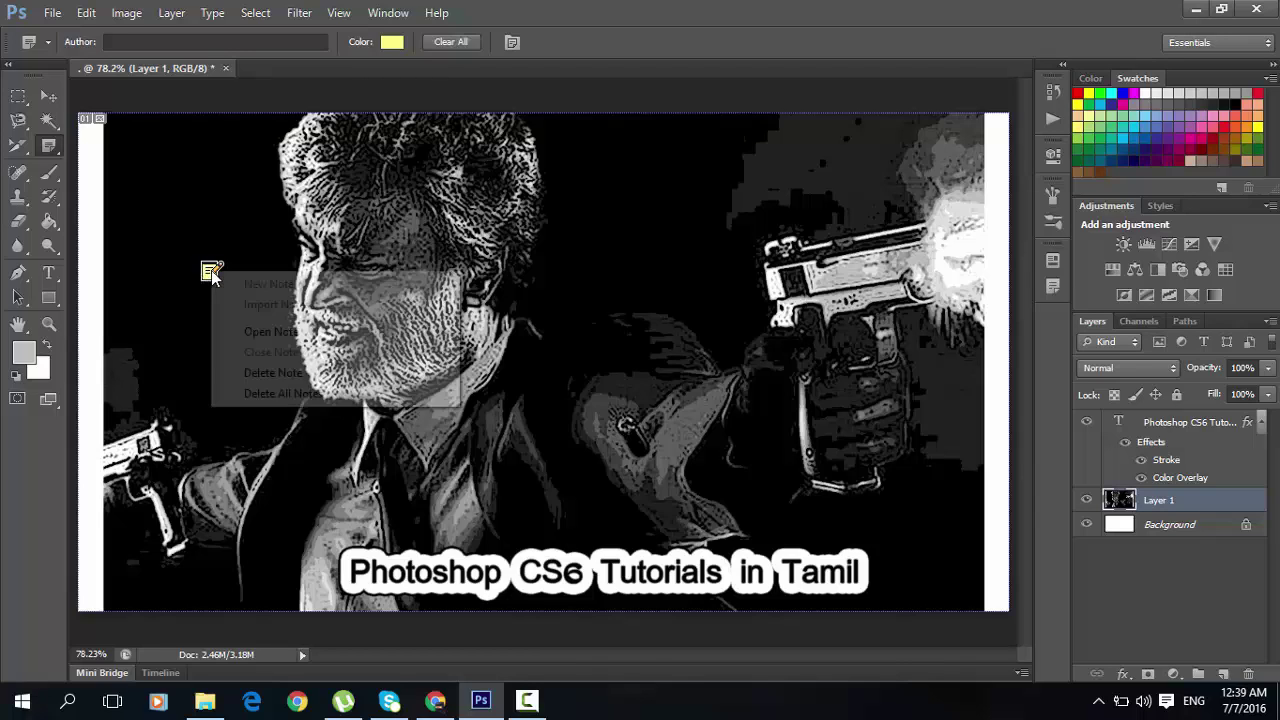
click(242, 374)
click(556, 277)
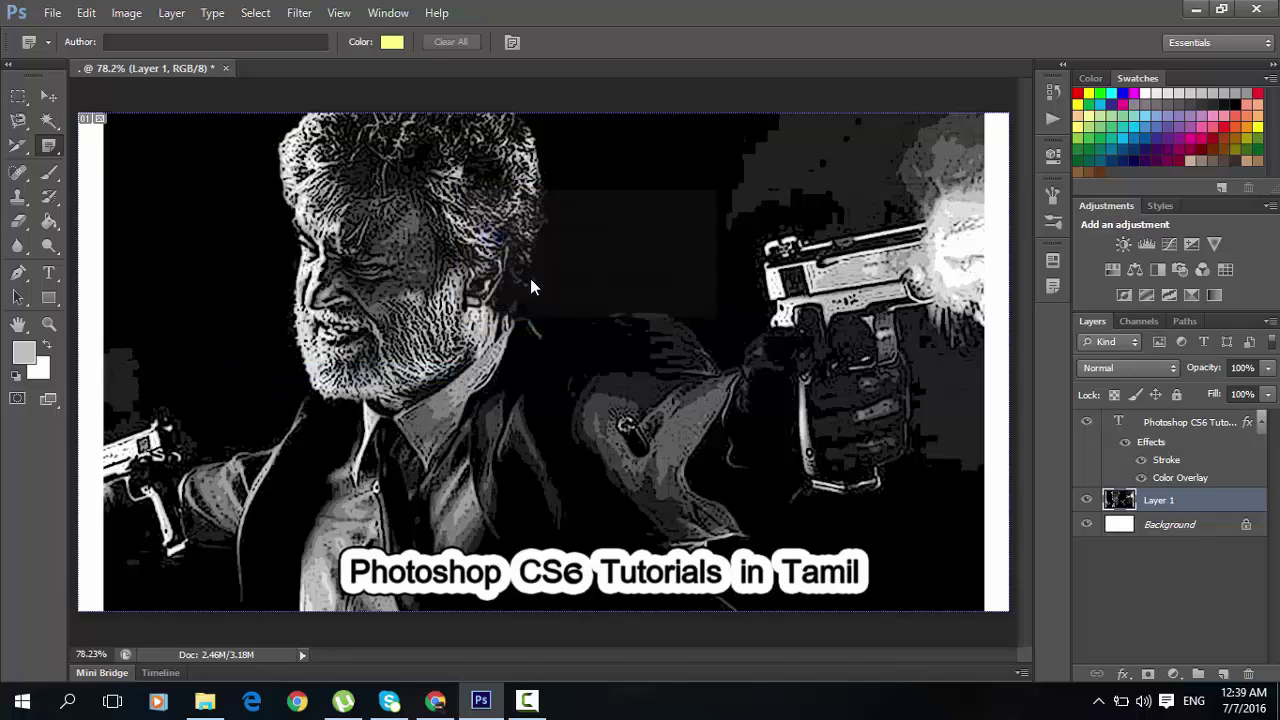